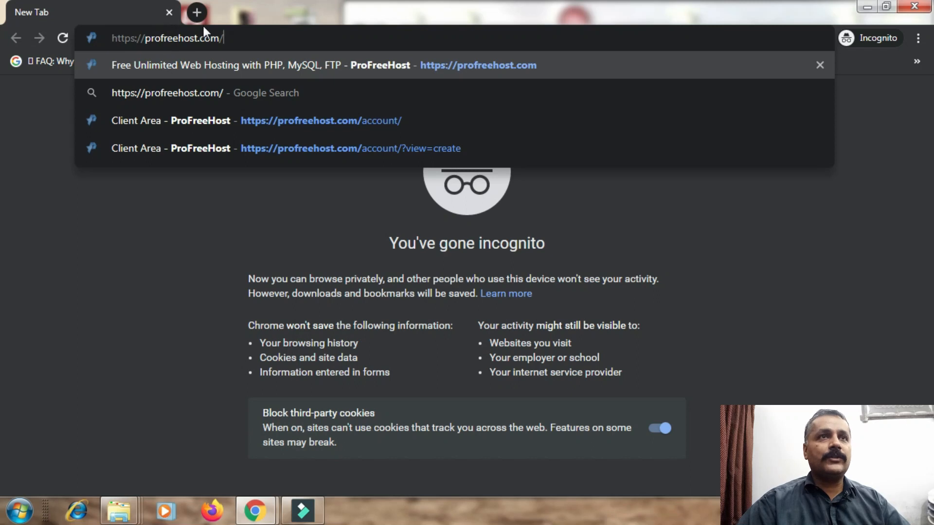
# Keep a spare blank tab open and load profreehost.com in the first tab.
pyautogui.click(200, 19)
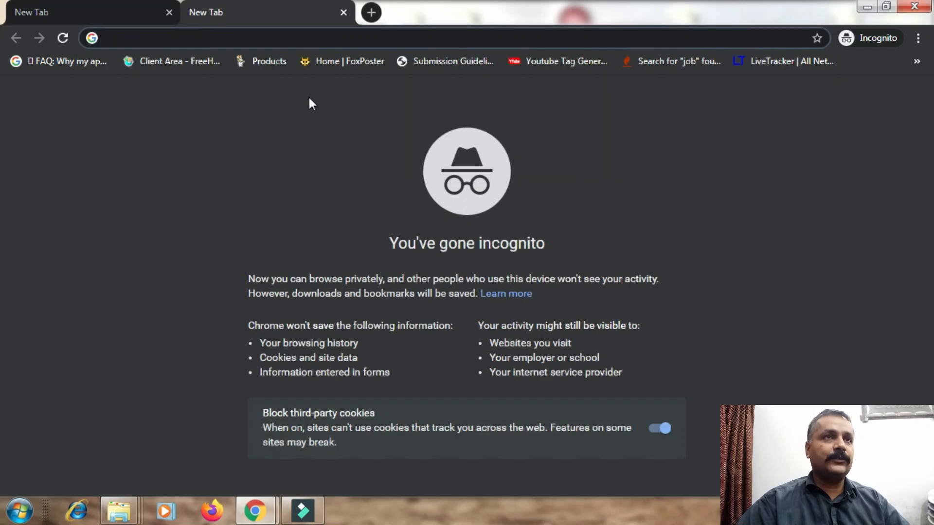
pyautogui.click(97, 15)
pyautogui.click(225, 39)
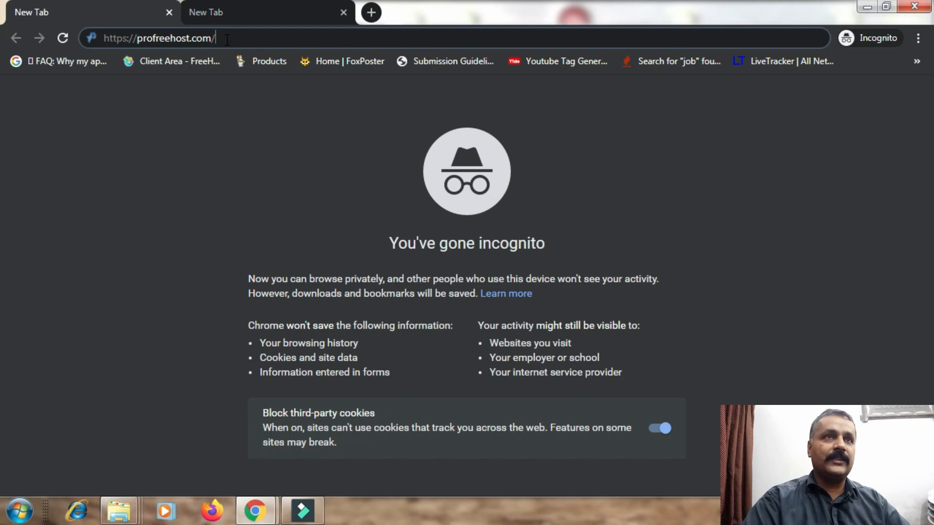
pyautogui.press('Return')
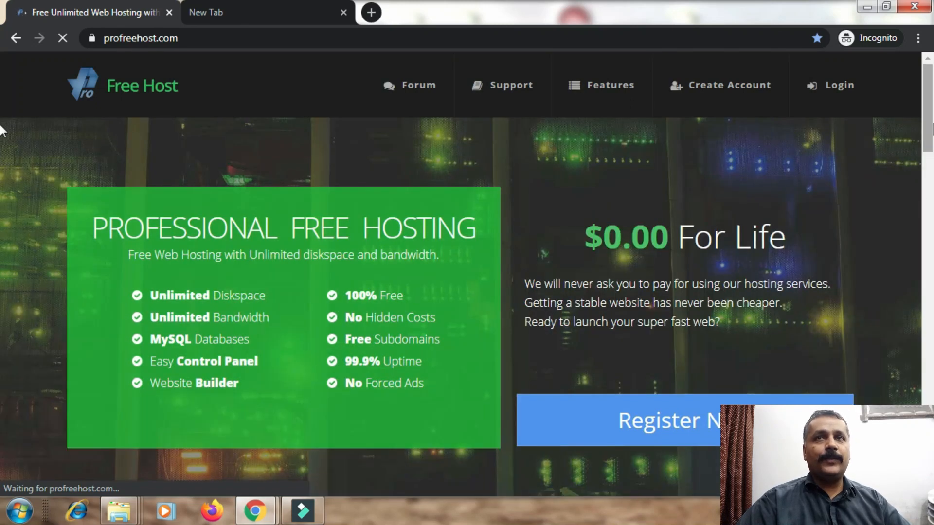
# Go to ProFreeHost's free account registration page via Register Now.
pyautogui.scroll(-10, 0, 112)
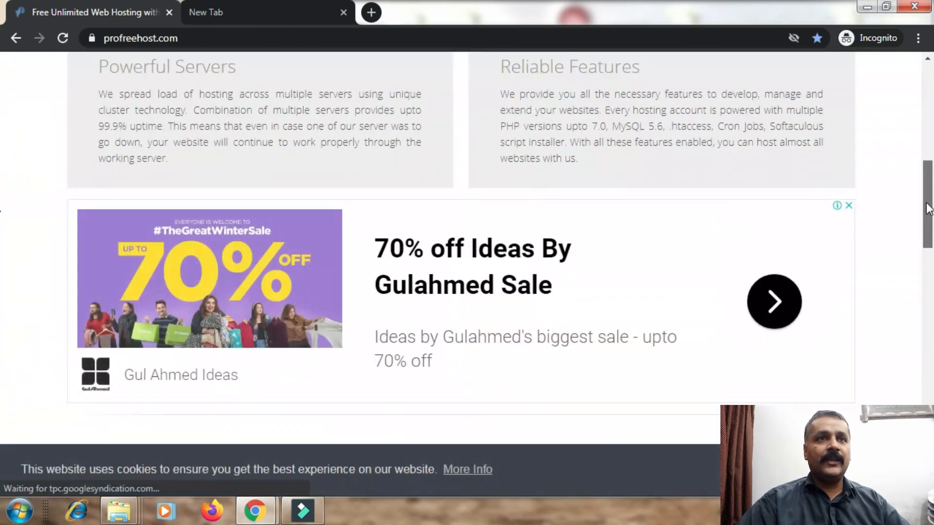
pyautogui.scroll(10, 5, 93)
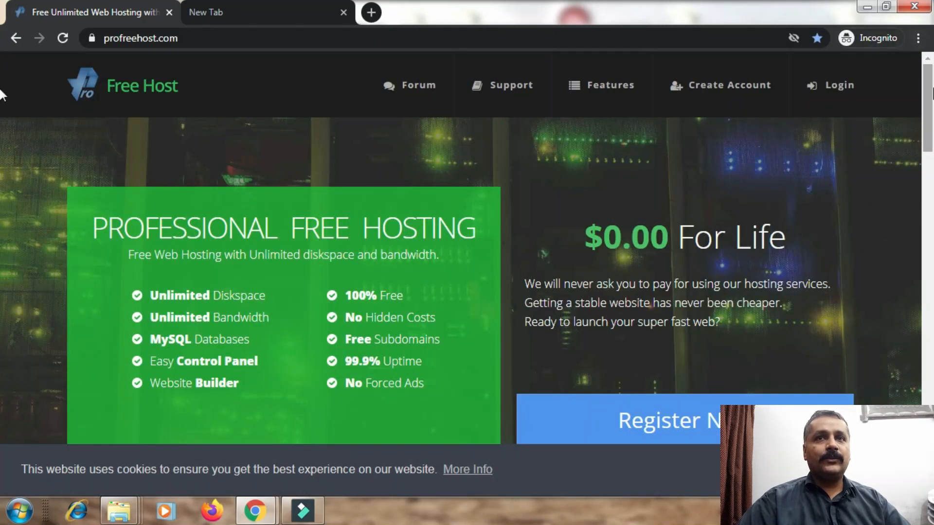
pyautogui.click(681, 425)
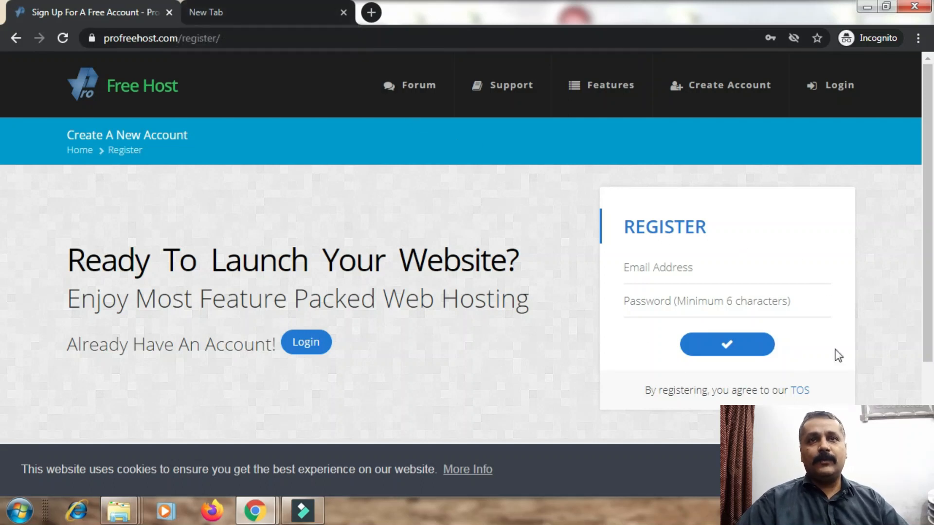
pyautogui.click(250, 4)
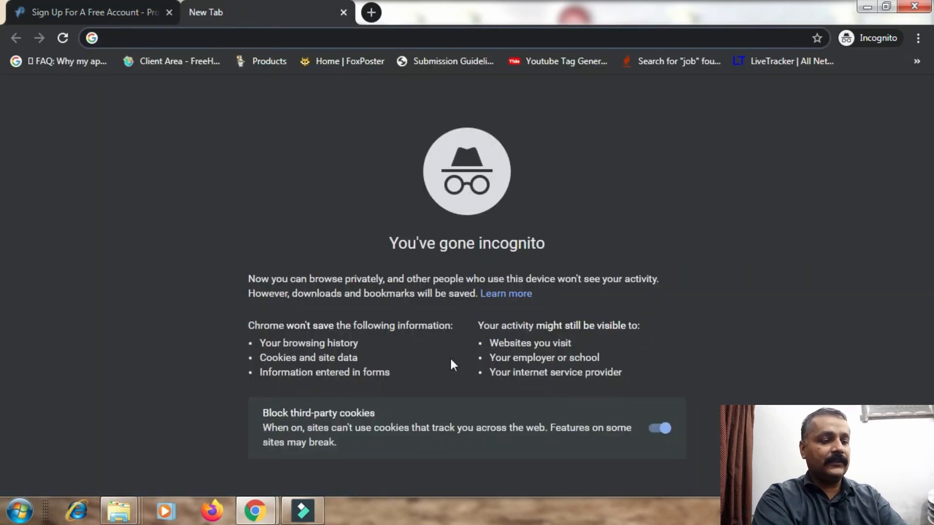
# Search Google for temp mail and open temp-mail.org in a new tab.
pyautogui.write('tem')
pyautogui.press('Down')
pyautogui.press('Return')
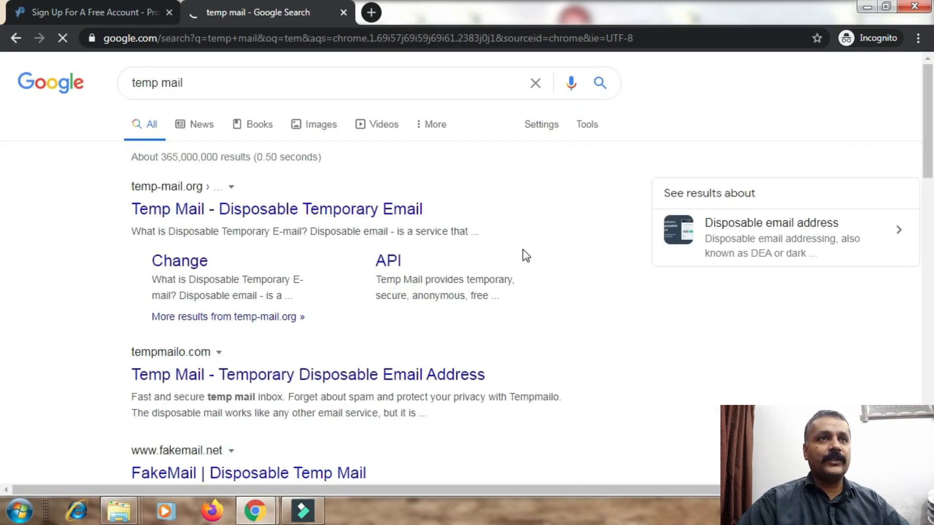
pyautogui.rightClick(210, 221)
pyautogui.click(262, 228)
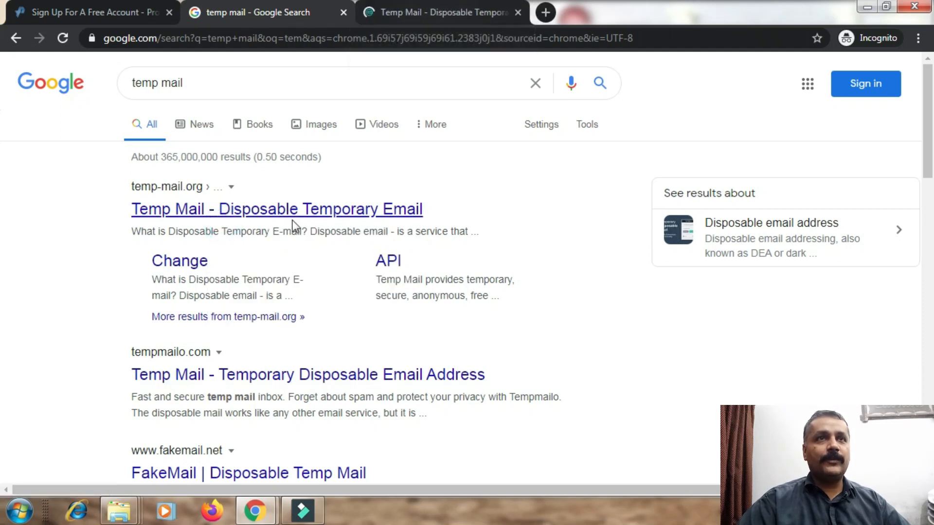
pyautogui.click(421, 6)
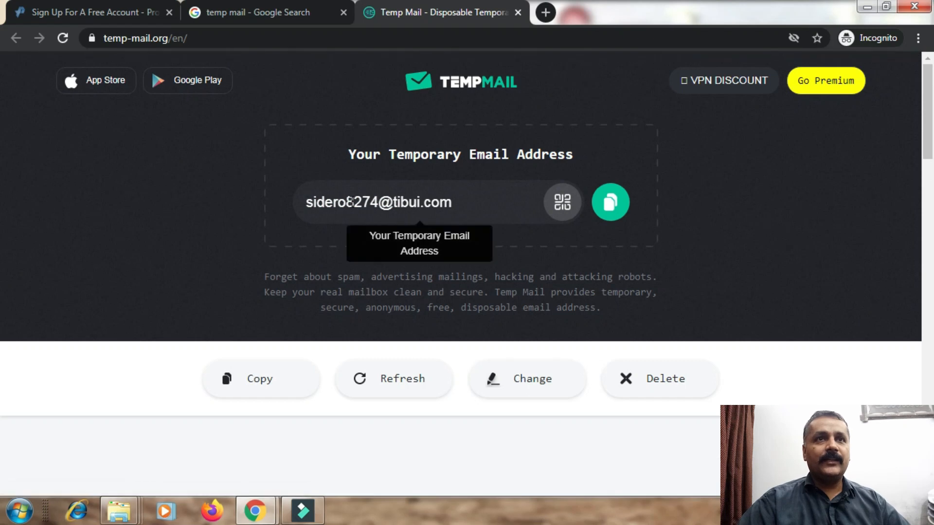
# Copy the generated disposable email address and return to the ProFreeHost sign-up tab.
pyautogui.click(352, 202)
pyautogui.rightClick(350, 203)
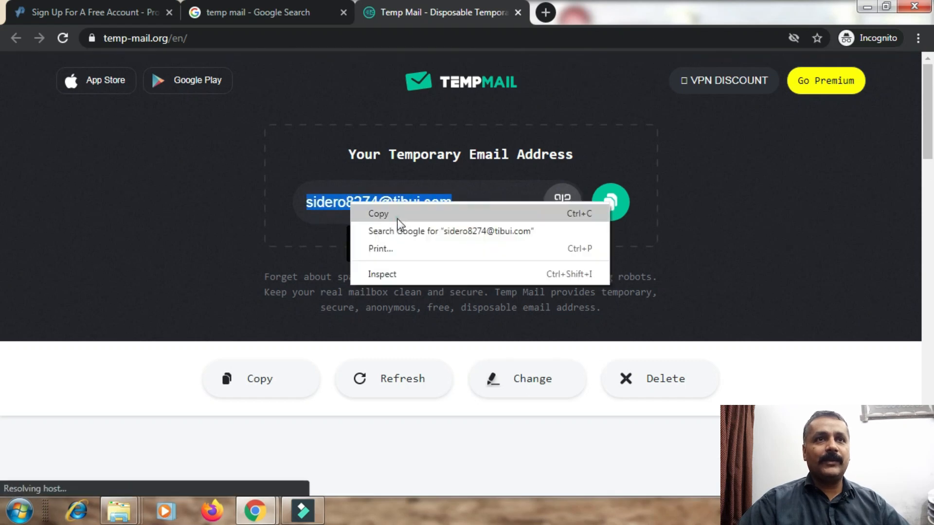
pyautogui.click(398, 219)
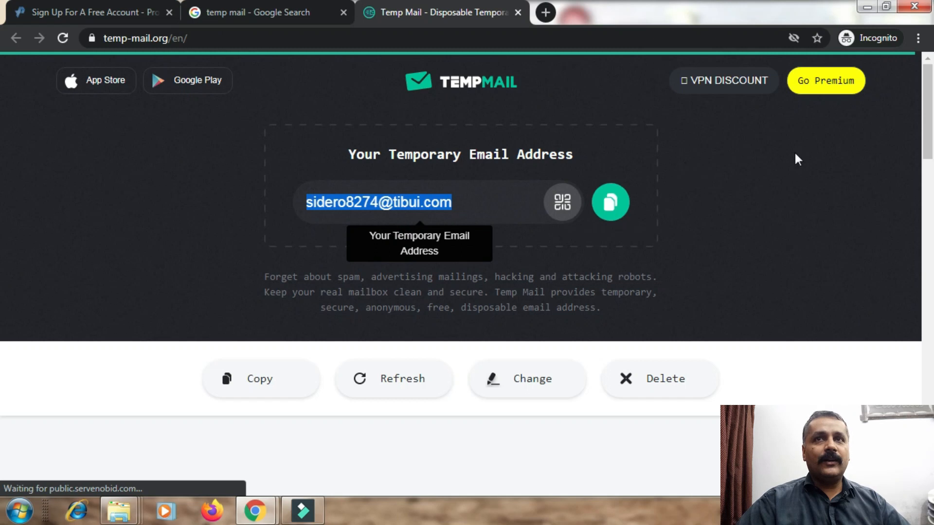
pyautogui.moveTo(928, 136)
pyautogui.mouseDown()
pyautogui.moveTo(929, 247)
pyautogui.moveTo(931, 125)
pyautogui.mouseUp()
pyautogui.scroll(-5, 1, 187)
pyautogui.scroll(4, 658, 92)
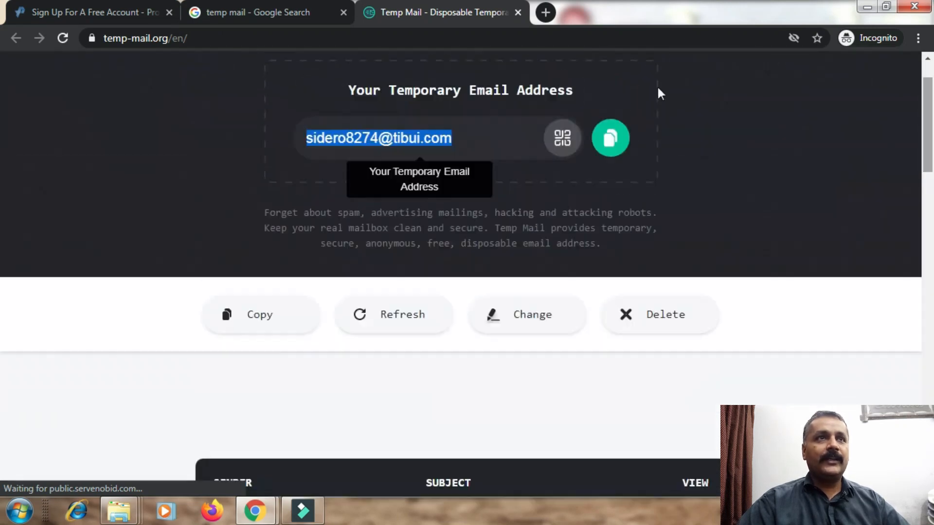
pyautogui.click(36, 15)
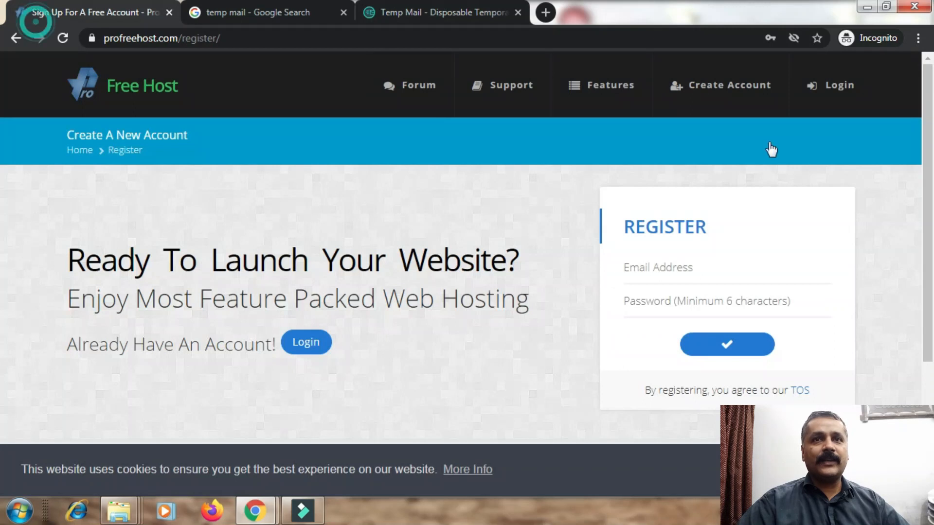
# Fill the registration form with the pasted temporary email and a password, then submit it.
pyautogui.click(690, 267)
pyautogui.hotkey('ctrl', 'v')
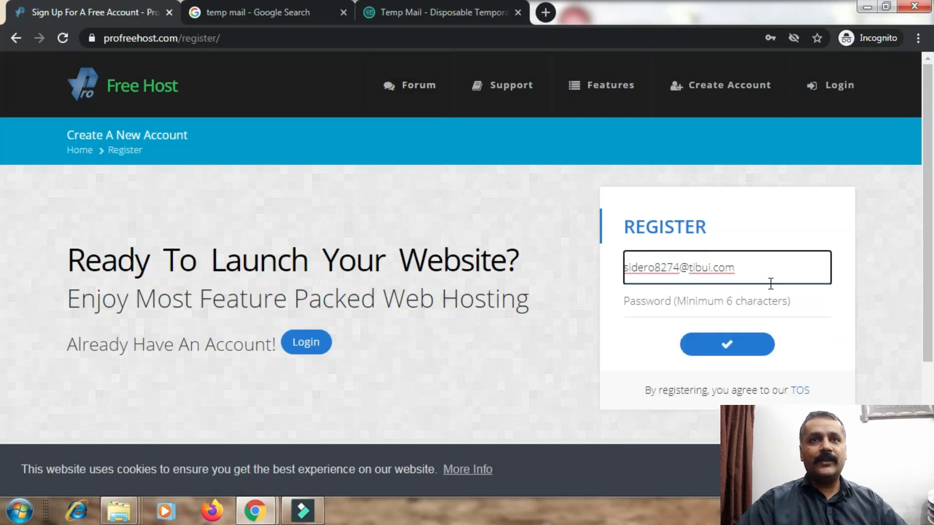
pyautogui.click(717, 309)
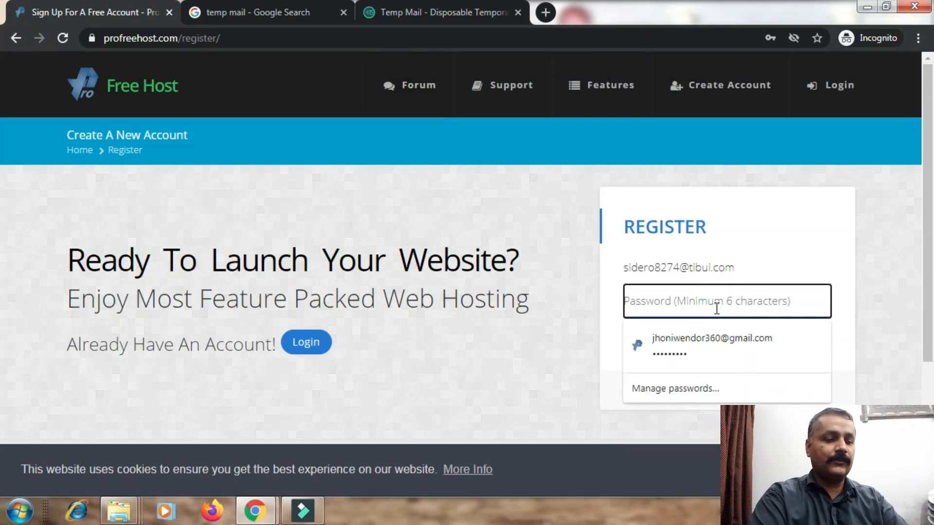
pyautogui.write('•••••••••')
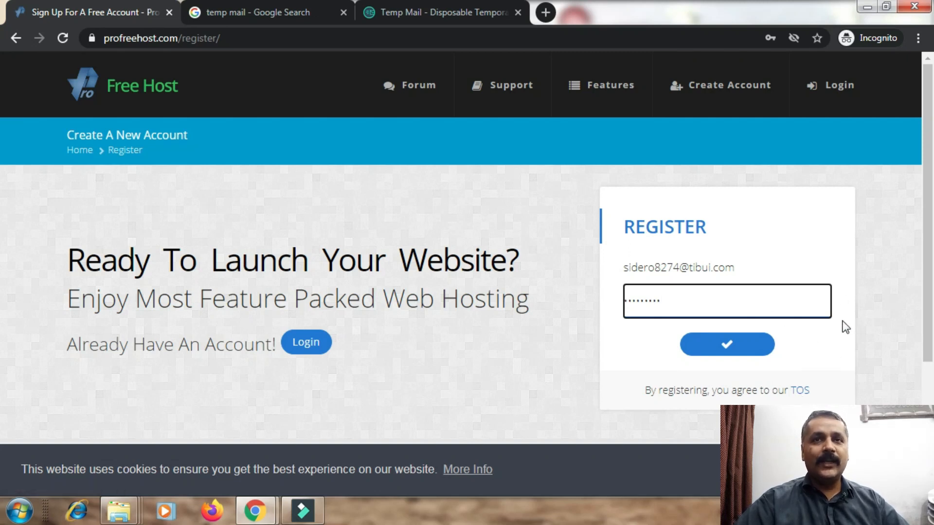
pyautogui.click(747, 344)
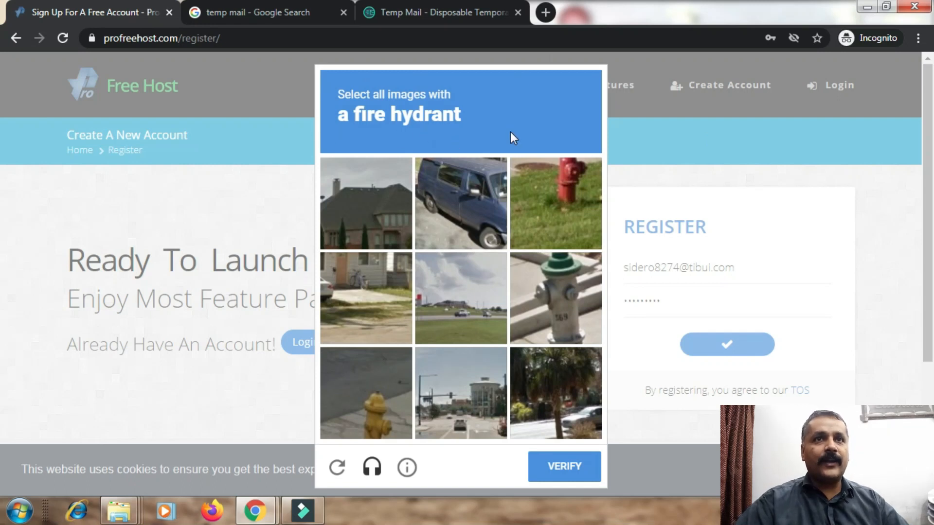
# Pass the reCAPTCHA by selecting the three fire hydrant images and verifying.
pyautogui.click(574, 198)
pyautogui.click(594, 299)
pyautogui.click(366, 396)
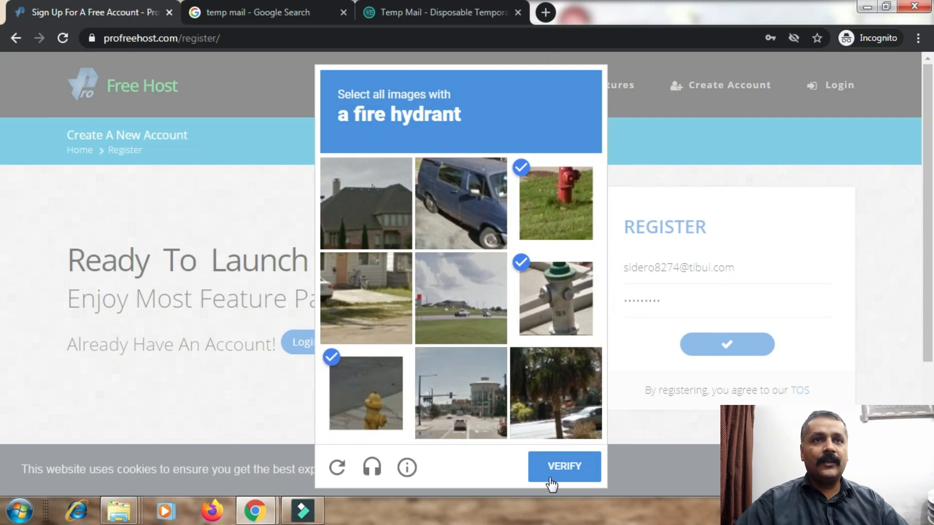
pyautogui.click(578, 481)
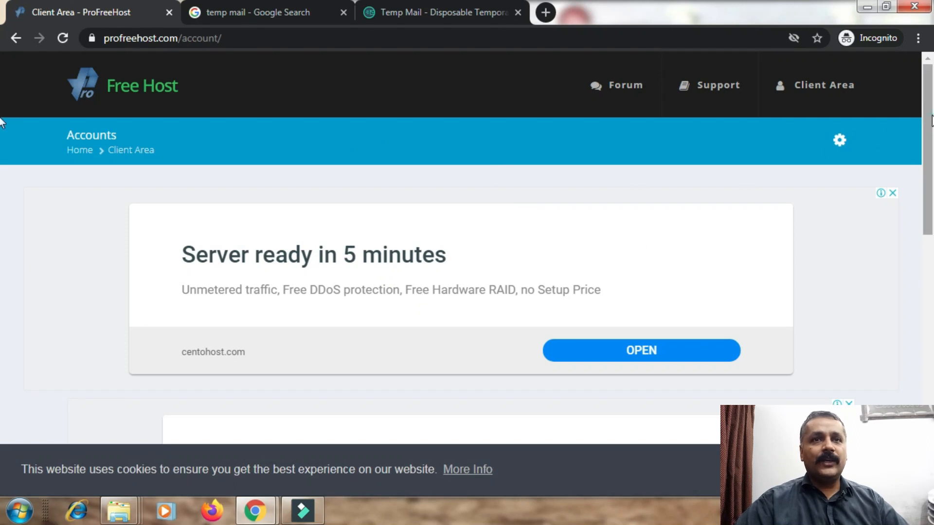
# Find and open ProFreeHost's Account Activation email in the Temp Mail inbox.
pyautogui.scroll(-5, 1, 195)
pyautogui.scroll(-2, 1, 228)
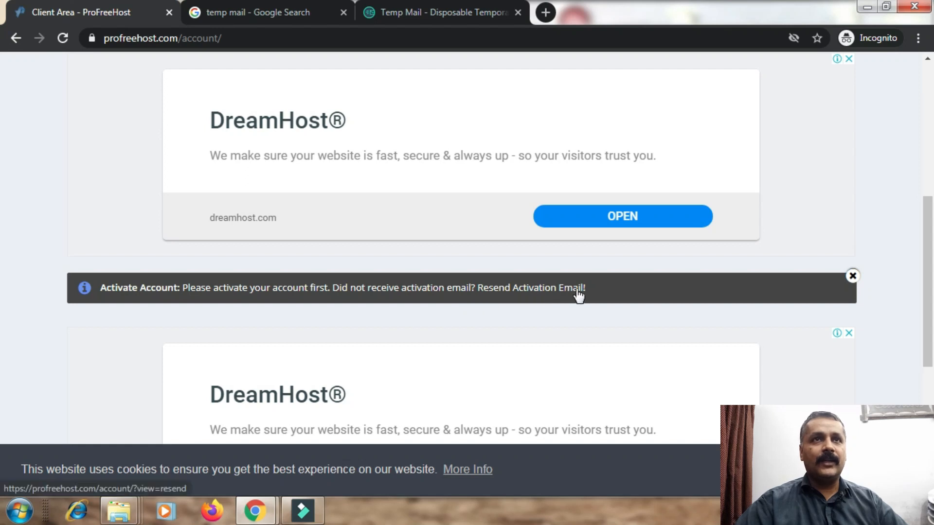
pyautogui.click(435, 10)
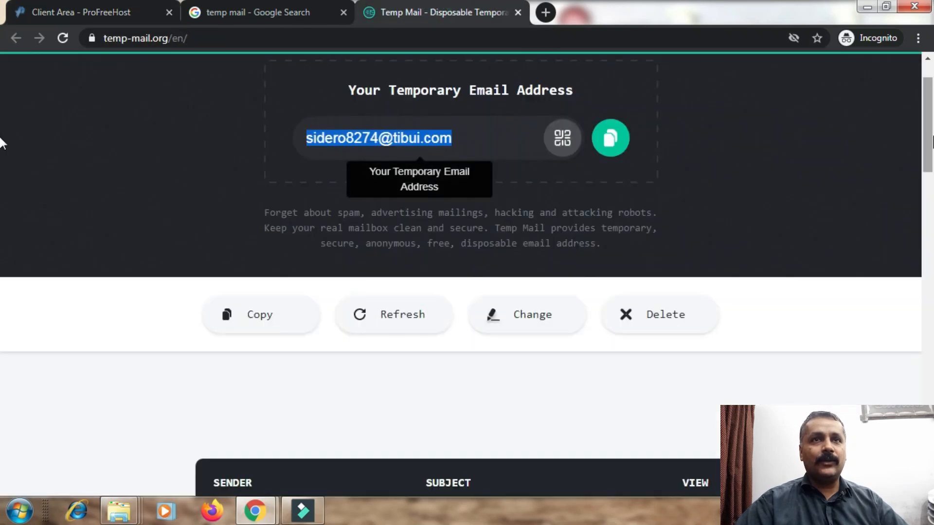
pyautogui.moveTo(927, 132); pyautogui.dragTo(921, 208)
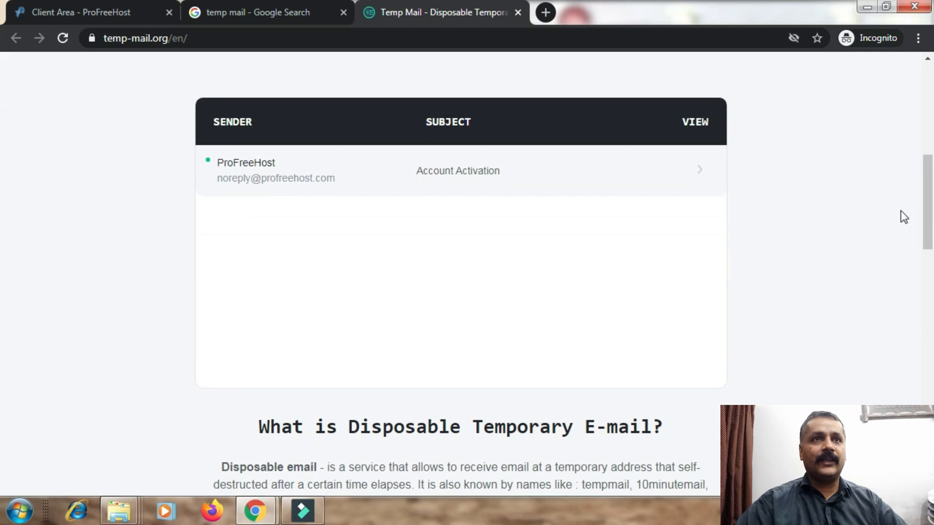
pyautogui.rightClick(301, 181)
pyautogui.click(322, 184)
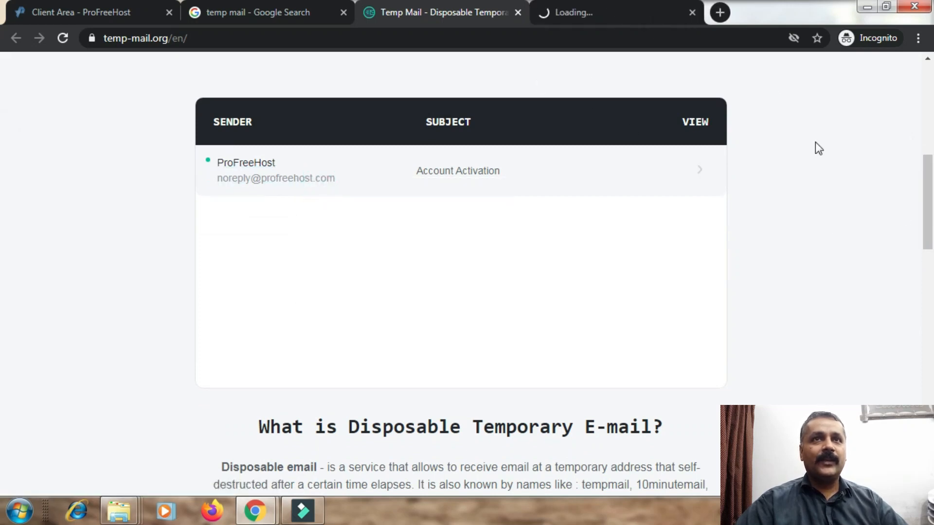
pyautogui.click(644, 19)
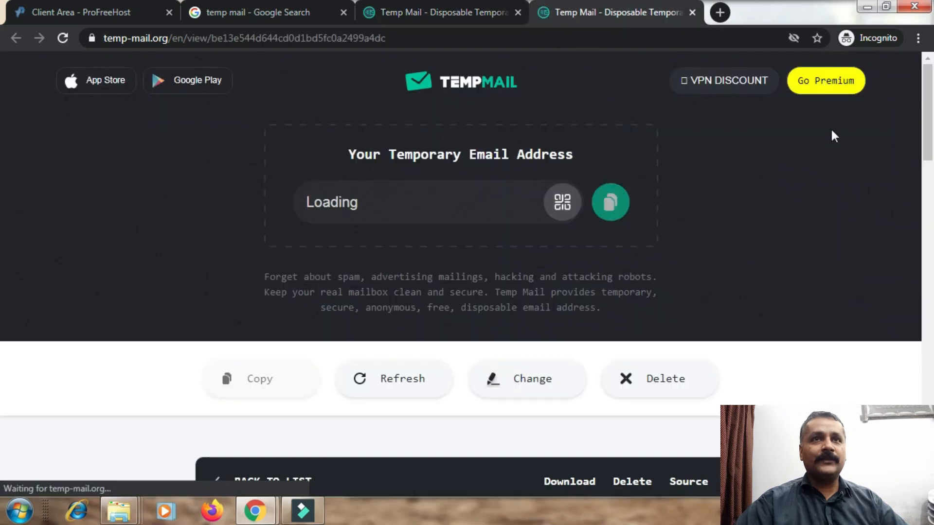
pyautogui.click(358, 20)
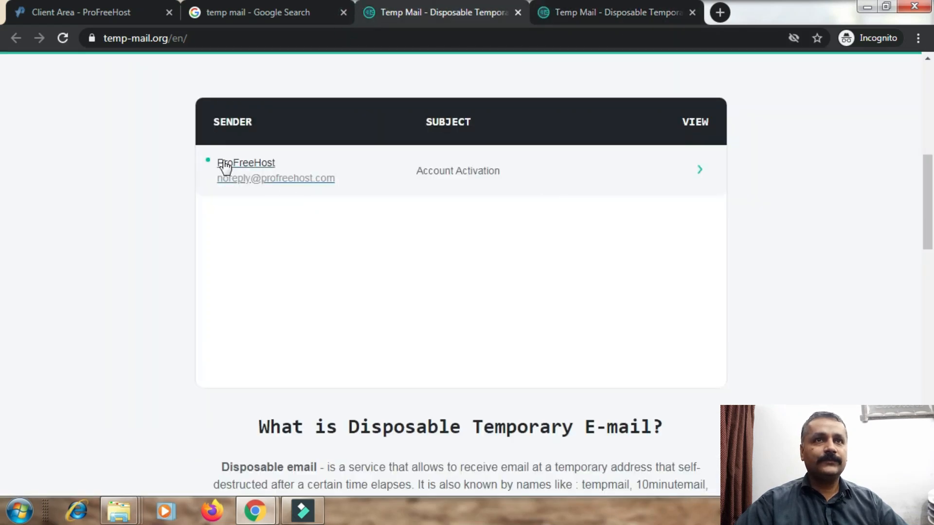
pyautogui.click(473, 173)
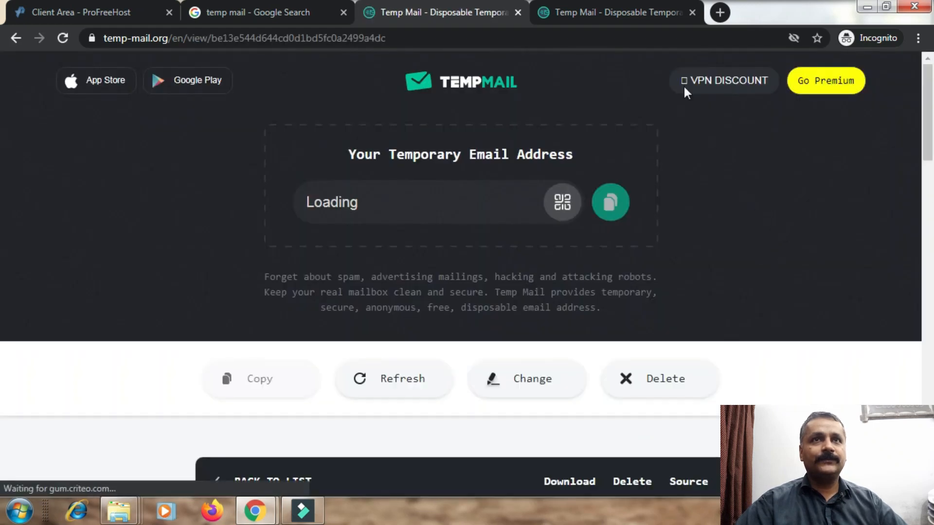
# Open the Activate Account link in a new tab and view the activation confirmation.
pyautogui.click(622, 13)
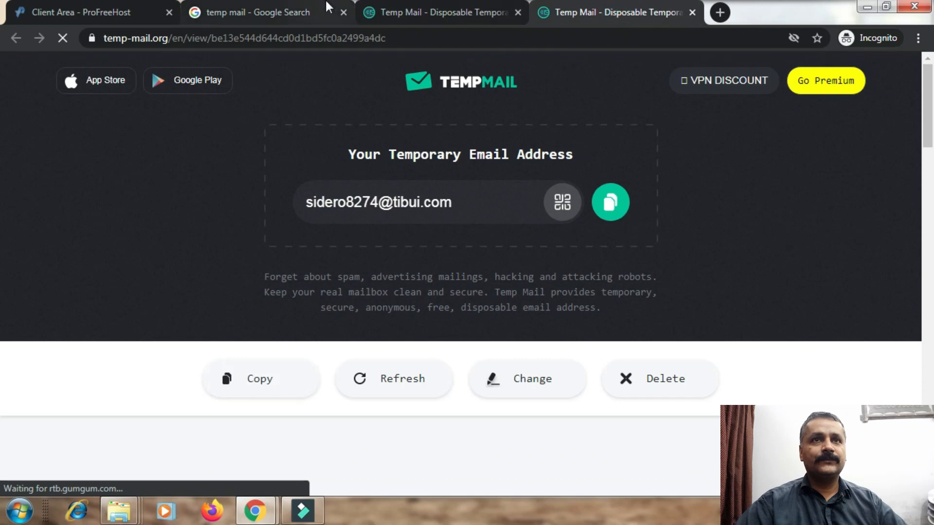
pyautogui.moveTo(928, 141); pyautogui.dragTo(928, 238)
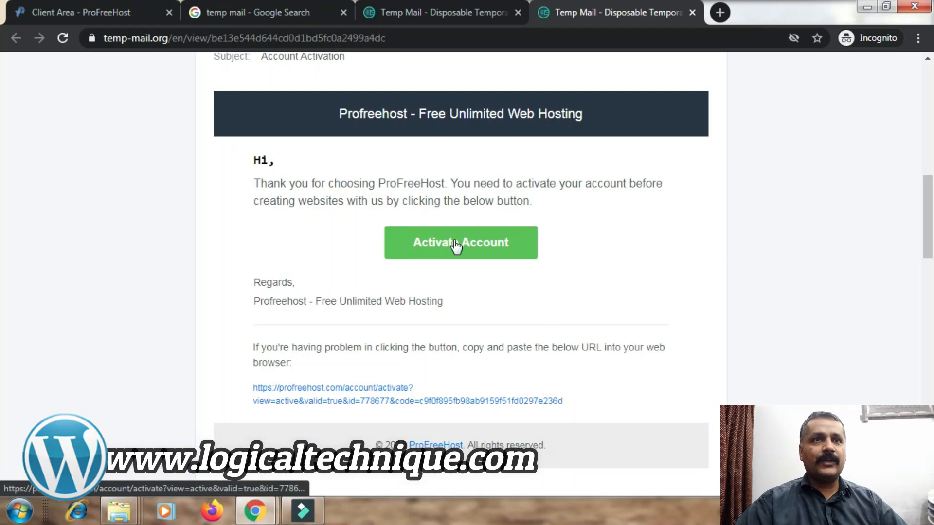
pyautogui.rightClick(477, 249)
pyautogui.click(498, 254)
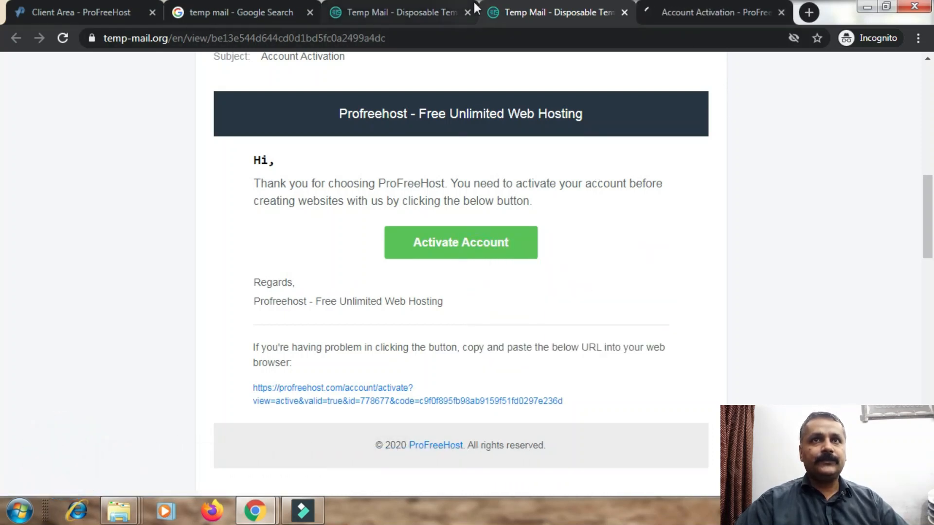
pyautogui.click(665, 1)
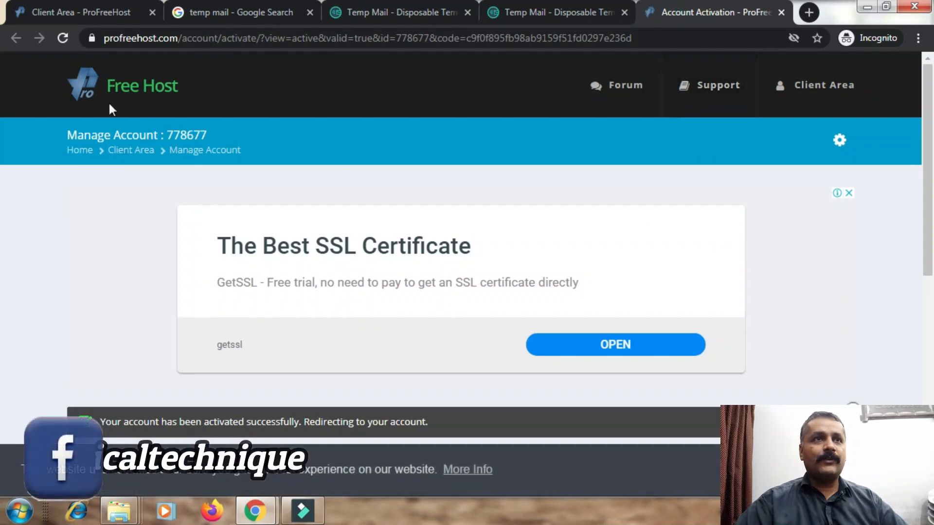
# Start creating a new hosting account from the Client Area.
pyautogui.moveTo(931, 131); pyautogui.dragTo(931, 266)
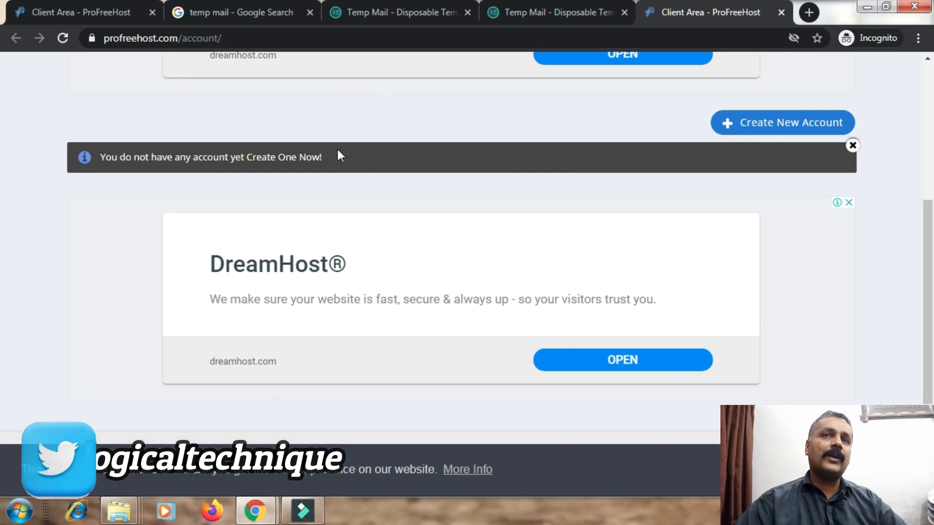
pyautogui.scroll(6, 2, 146)
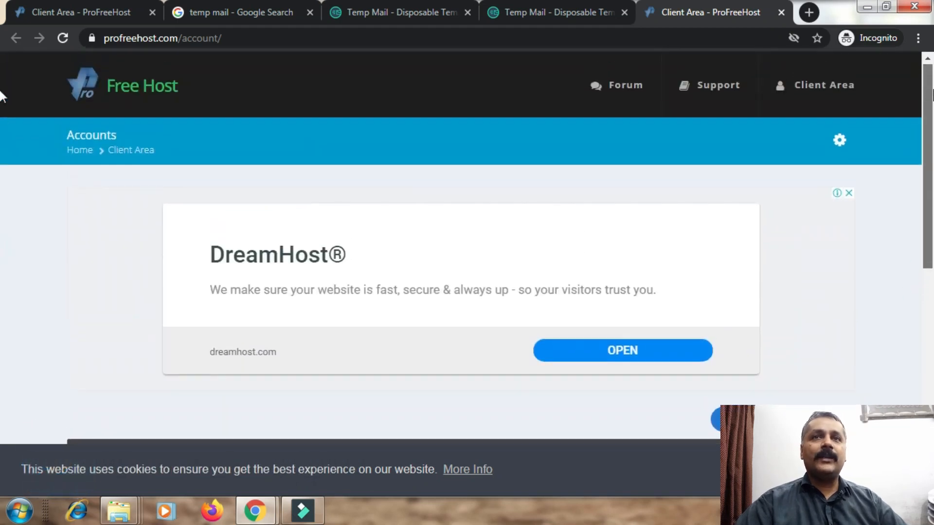
pyautogui.scroll(-6, 2, 129)
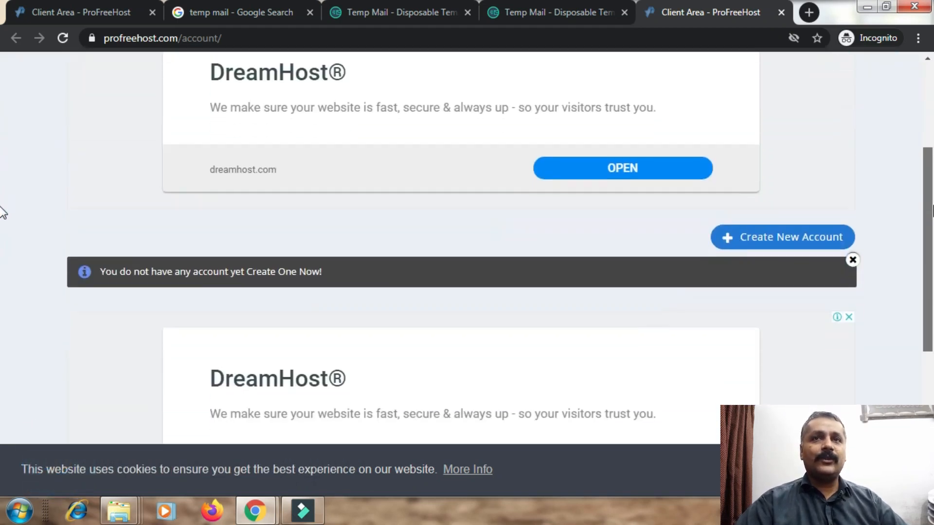
pyautogui.scroll(2, 2, 233)
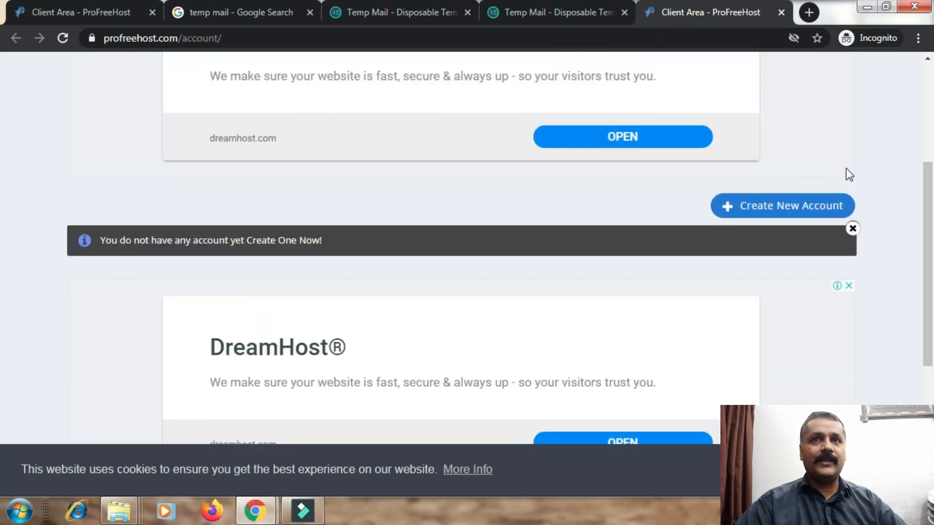
pyautogui.click(727, 214)
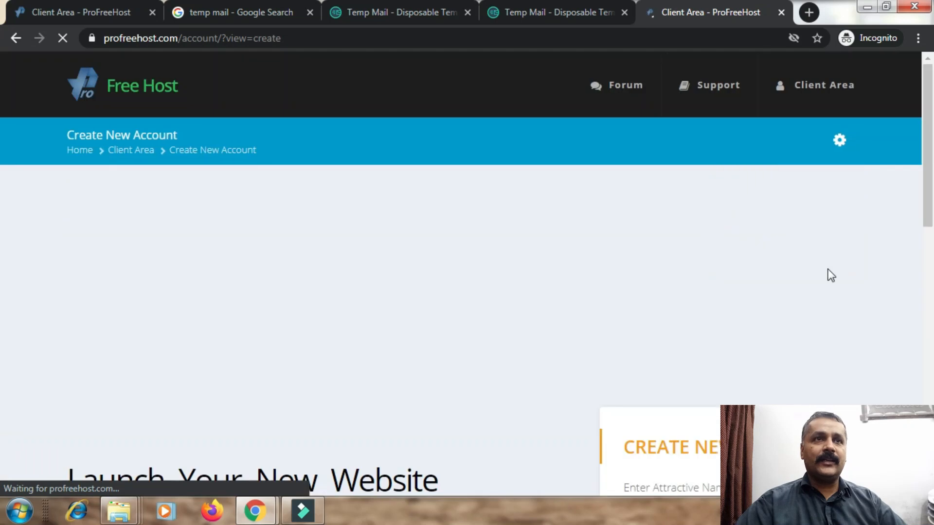
# Enter technicalaftab as the website name on the free unaux.com domain.
pyautogui.scroll(-6, 3, 214)
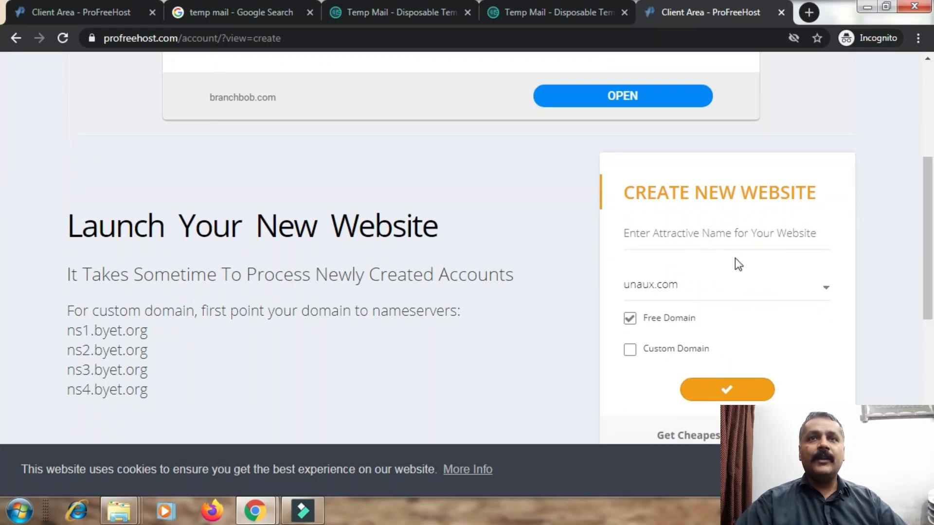
pyautogui.click(652, 239)
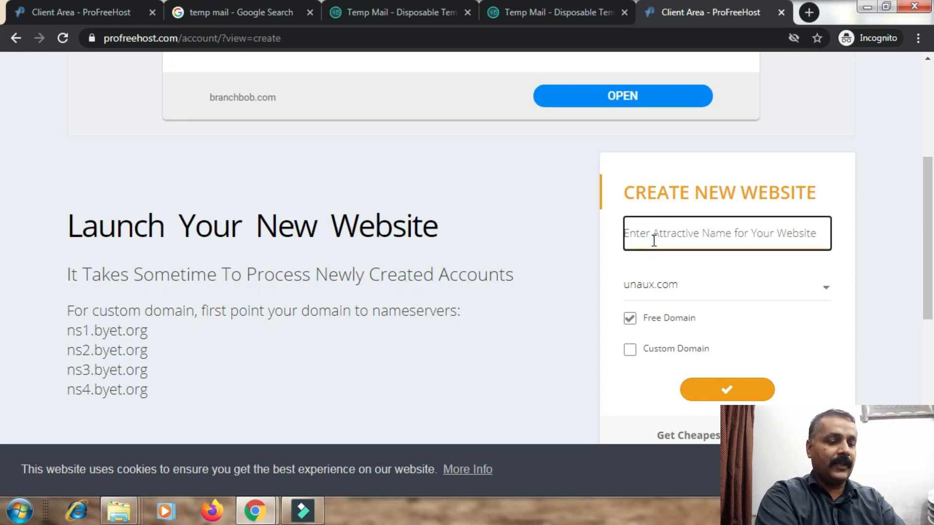
pyautogui.write('urdus')
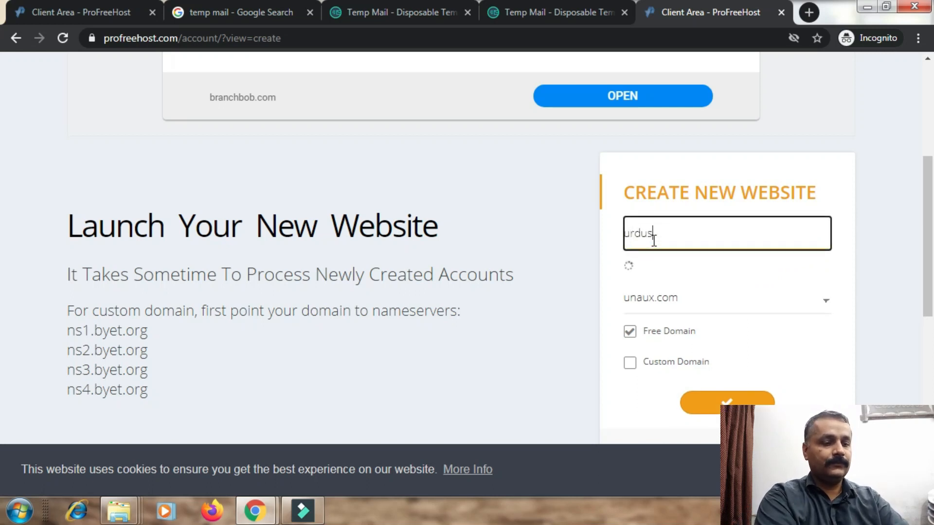
pyautogui.write('tories')
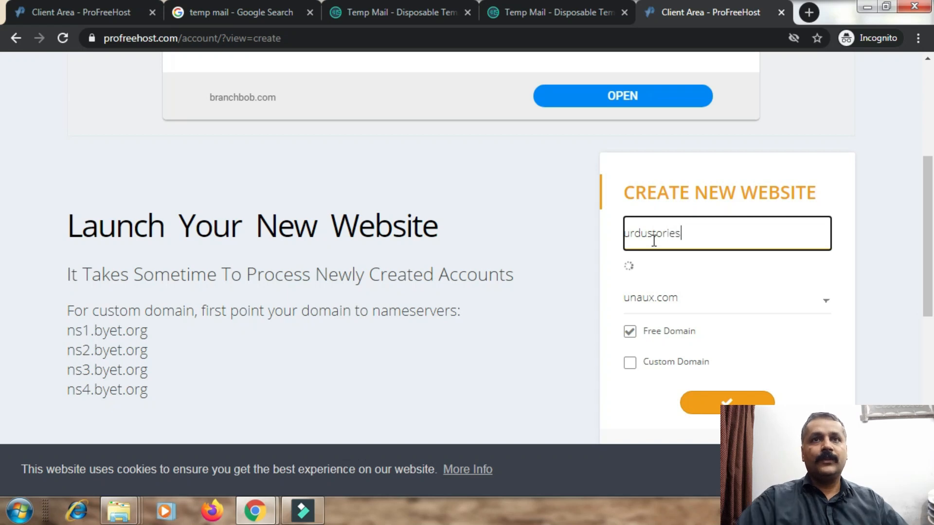
pyautogui.moveTo(654, 240); pyautogui.dragTo(836, 254)
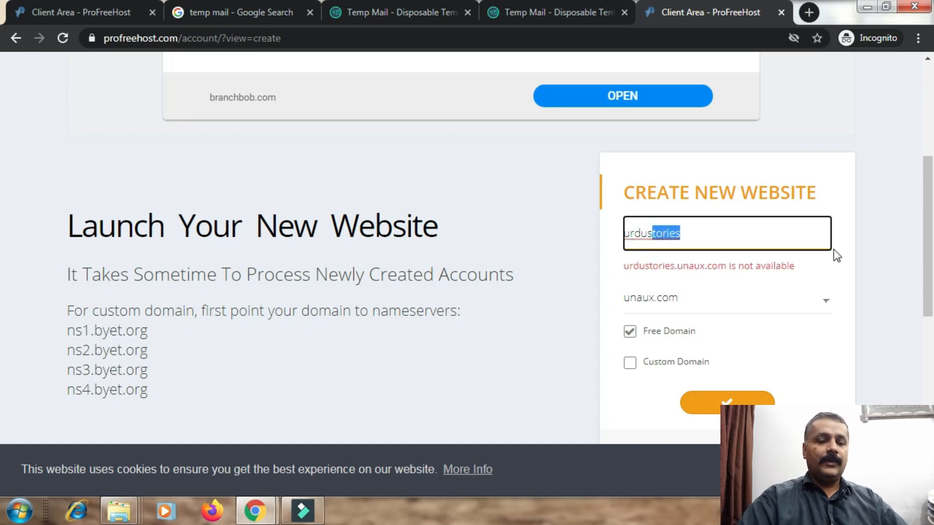
pyautogui.press('BackSpace')
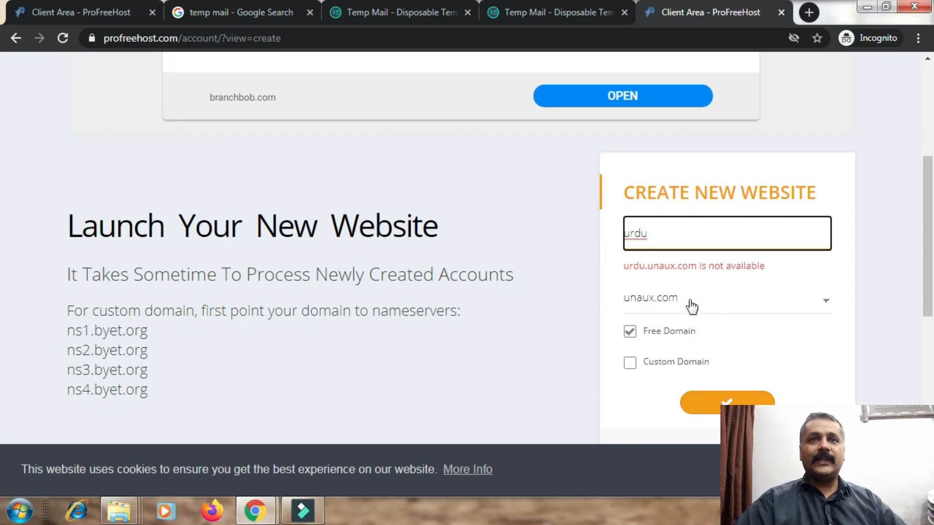
pyautogui.click(706, 306)
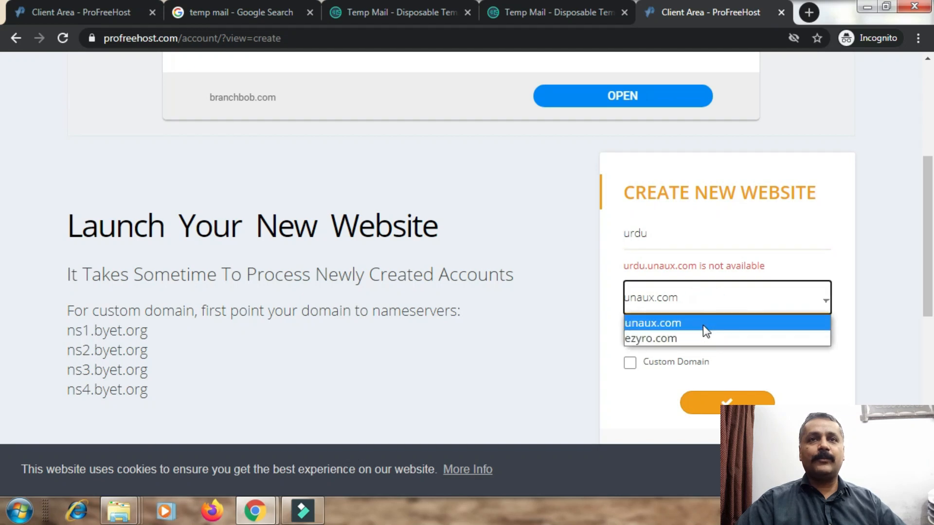
pyautogui.click(675, 239)
pyautogui.doubleClick(674, 236)
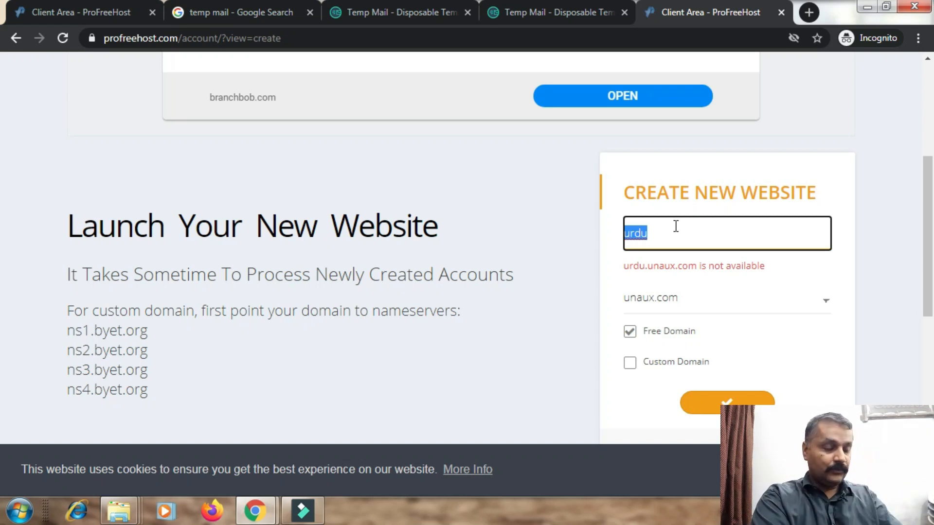
pyautogui.write('technical')
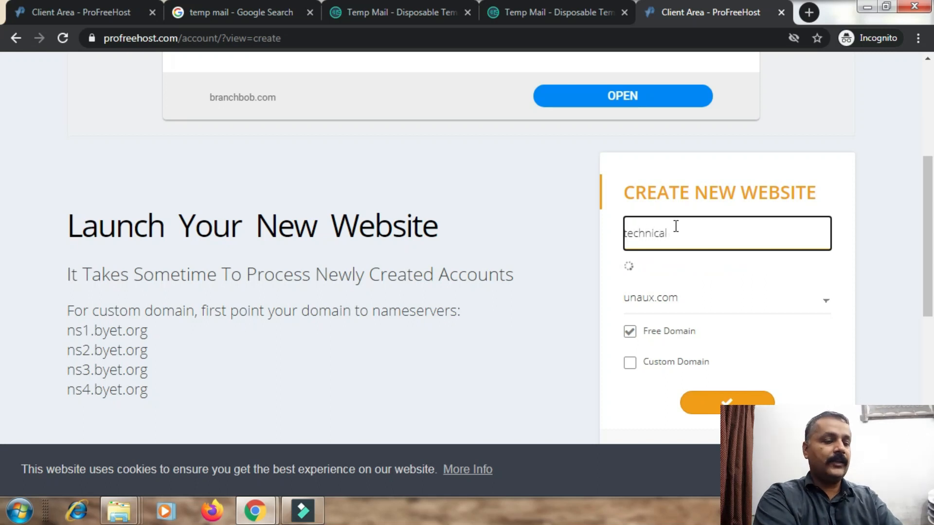
pyautogui.write('aftab')
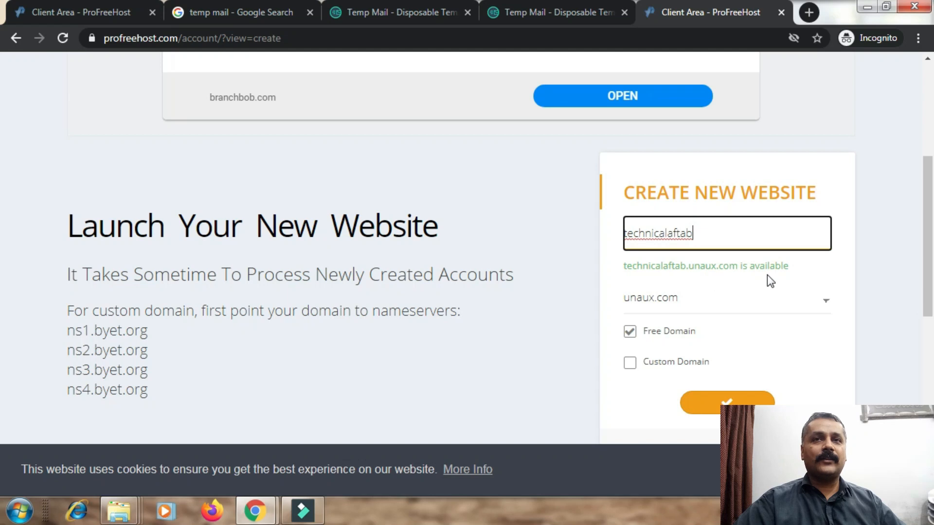
# Submit the new website and pass the image check by selecting the three bicycle images.
pyautogui.click(754, 401)
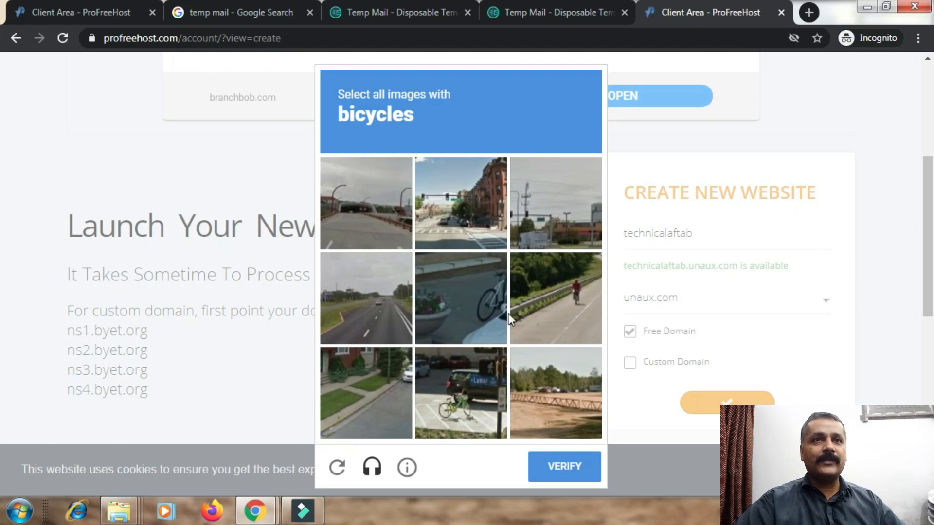
pyautogui.click(474, 296)
pyautogui.click(548, 300)
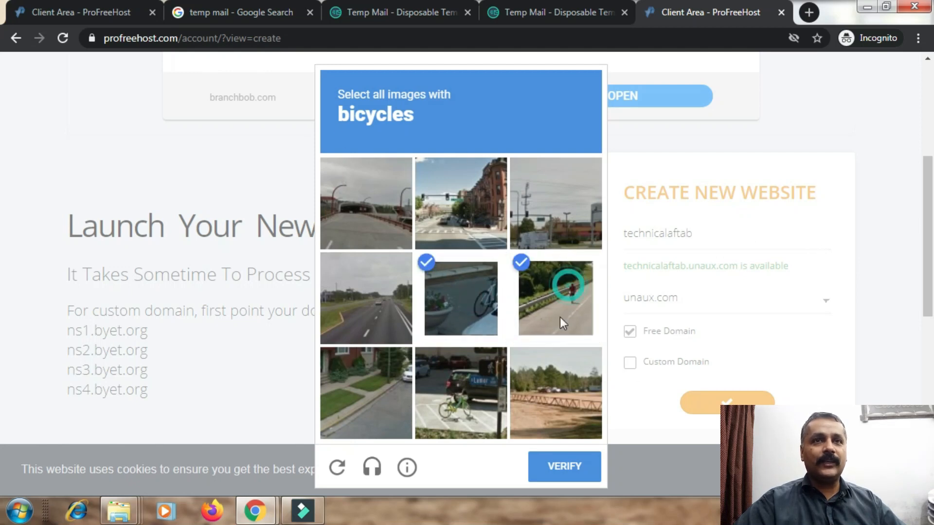
pyautogui.click(460, 386)
pyautogui.click(580, 470)
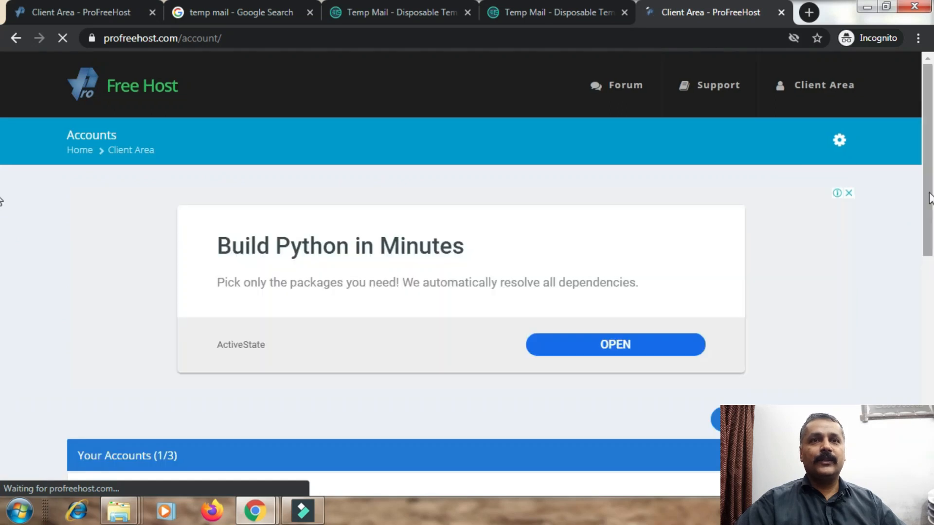
# Close the duplicate temporary inbox tab while the new account is being set up.
pyautogui.moveTo(929, 198); pyautogui.dragTo(932, 308)
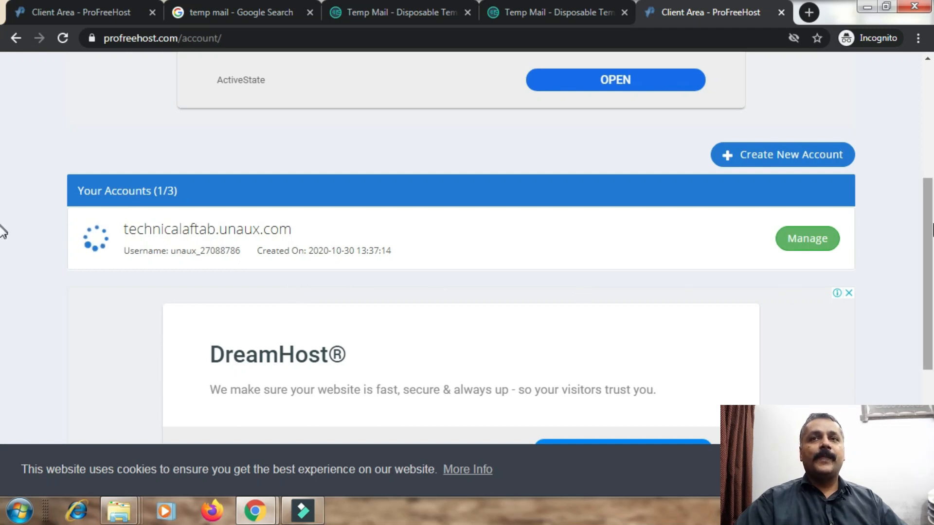
pyautogui.moveTo(931, 250); pyautogui.dragTo(932, 183)
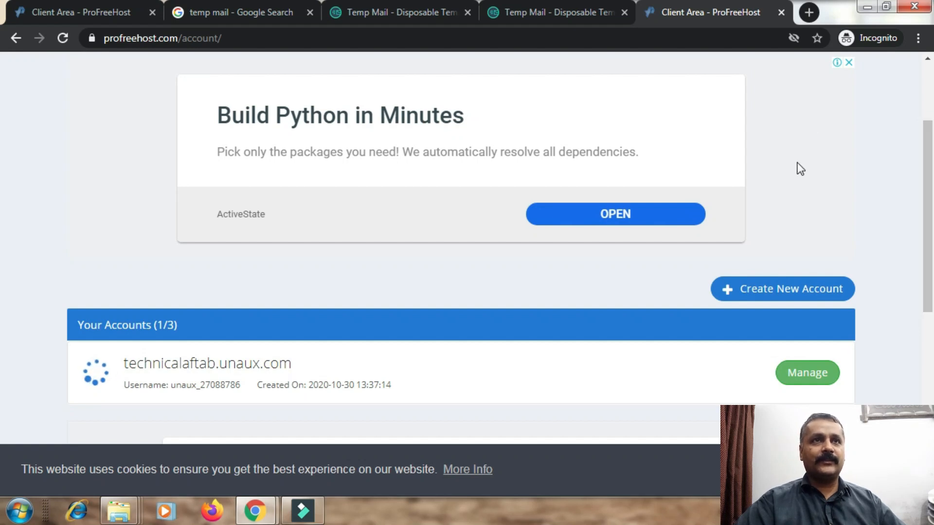
pyautogui.click(348, 11)
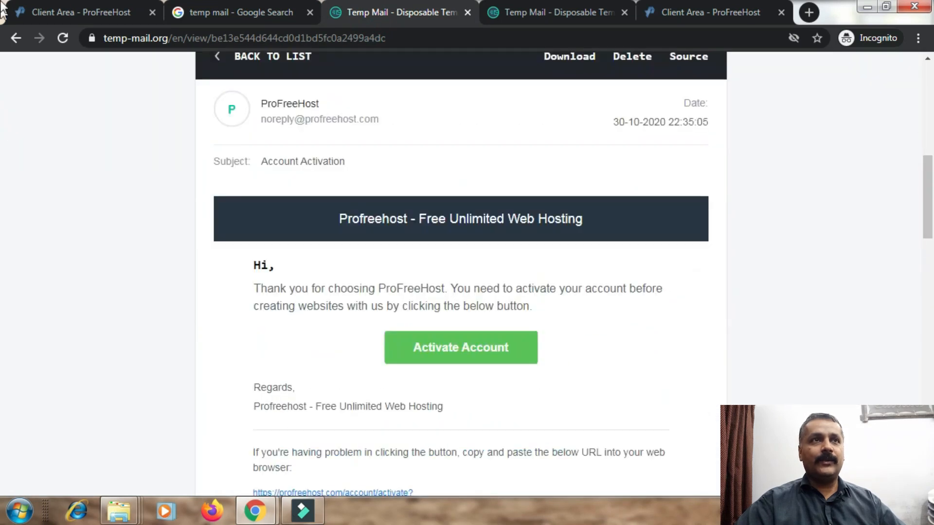
pyautogui.click(16, 37)
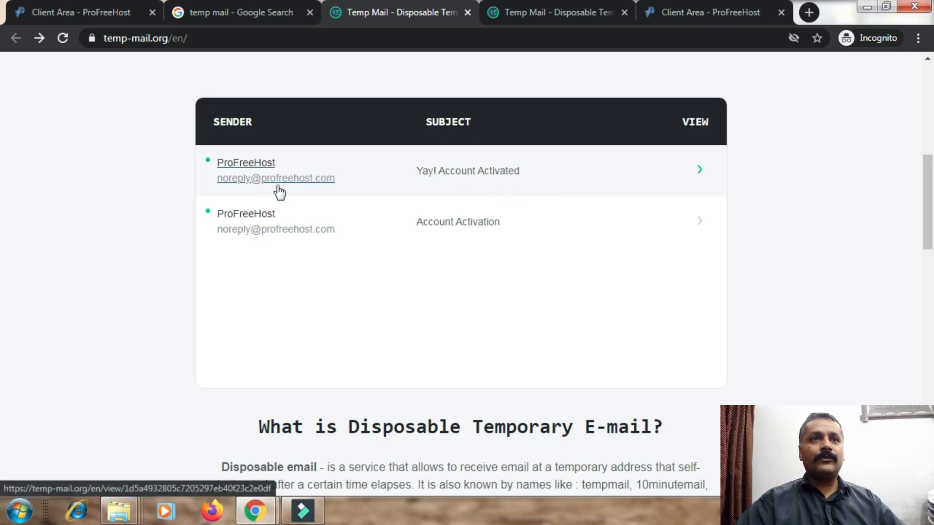
pyautogui.click(576, 13)
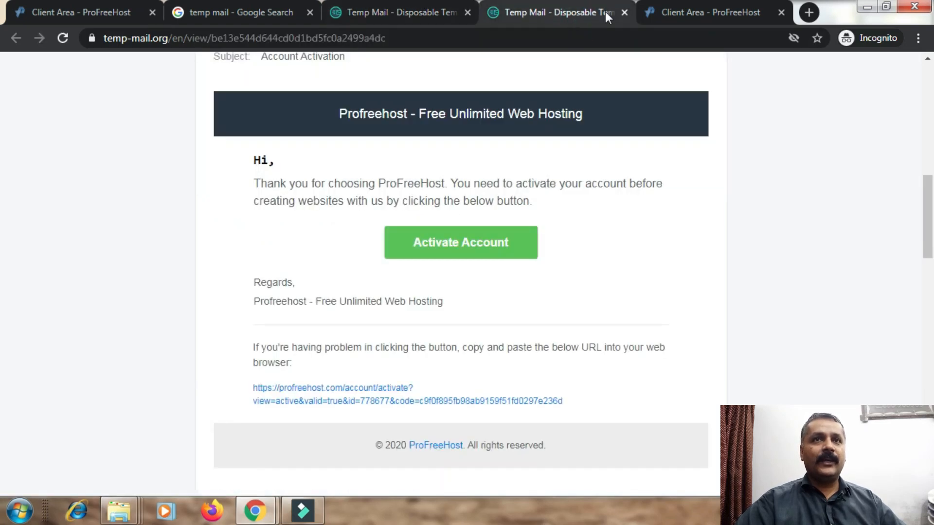
pyautogui.click(625, 12)
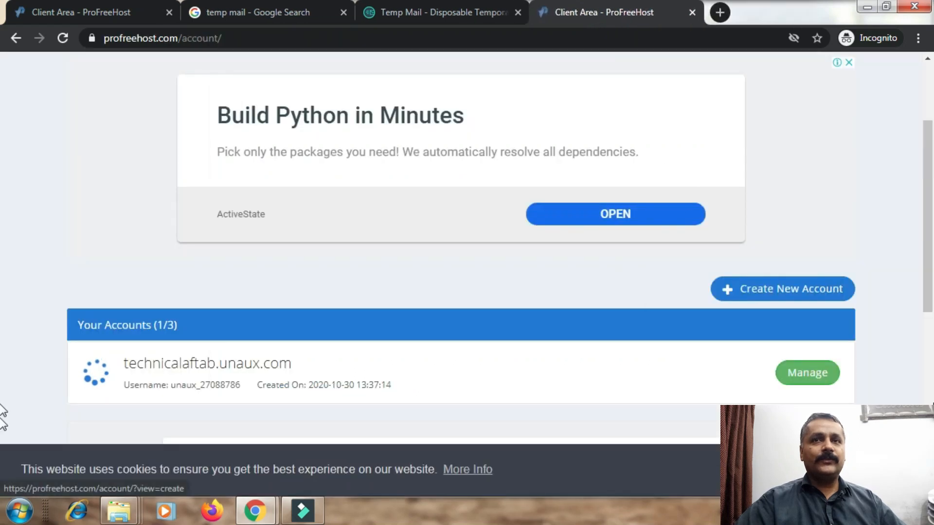
# Watch the accounts list until technicalaftab.unaux.com shows a green ready check mark.
pyautogui.scroll(3, 2, 171)
pyautogui.scroll(-6, 2, 243)
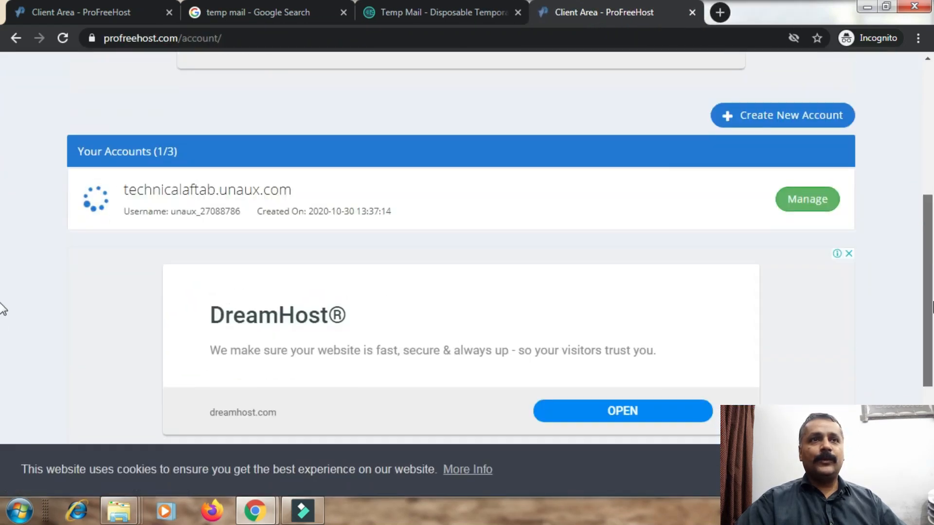
pyautogui.scroll(-3, 2, 340)
pyautogui.scroll(4, 2, 287)
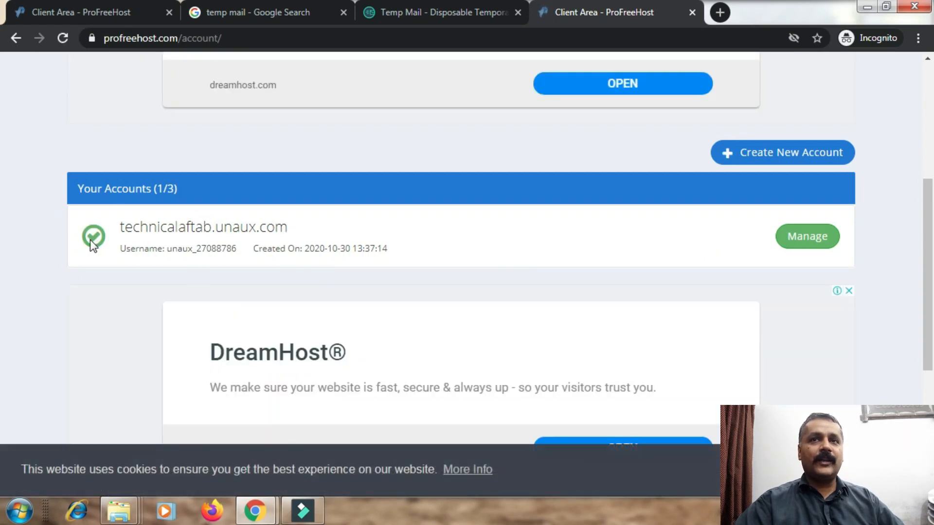
# Open the Manage overview for technicalaftab.unaux.com, showing it Active.
pyautogui.click(807, 242)
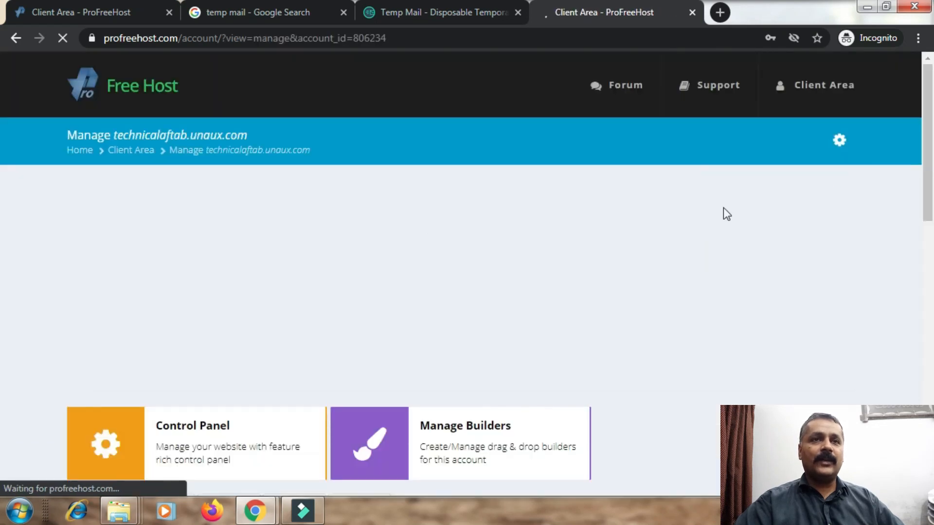
pyautogui.scroll(-5, 2, 219)
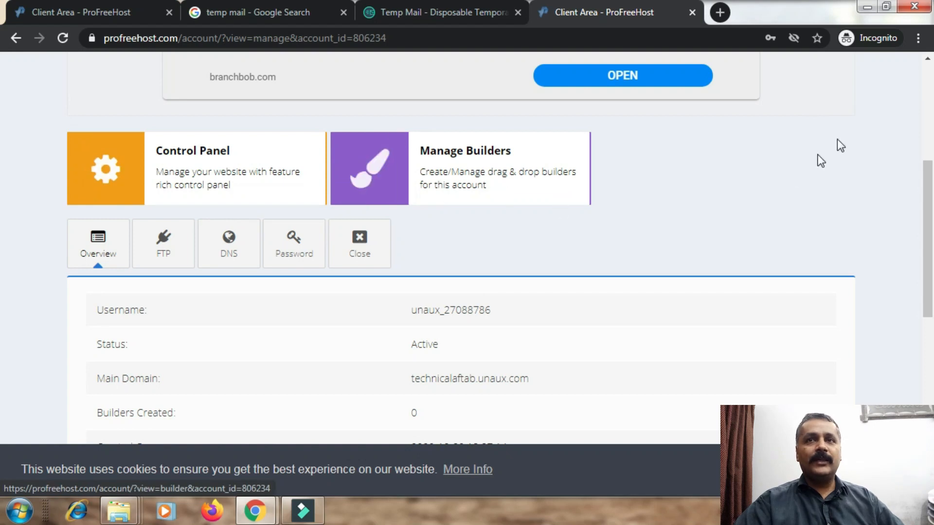
pyautogui.moveTo(927, 168); pyautogui.dragTo(928, 259)
pyautogui.scroll(1, 927, 260)
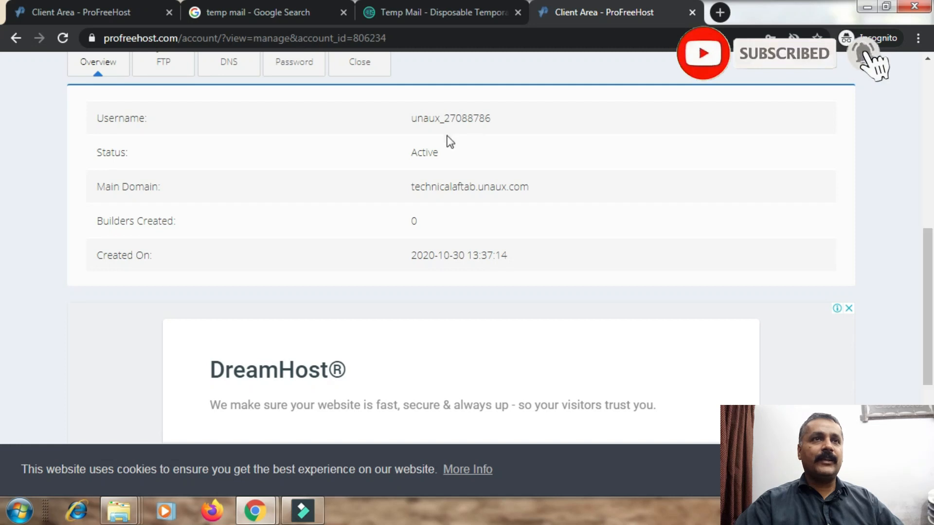
pyautogui.moveTo(417, 152); pyautogui.dragTo(428, 153)
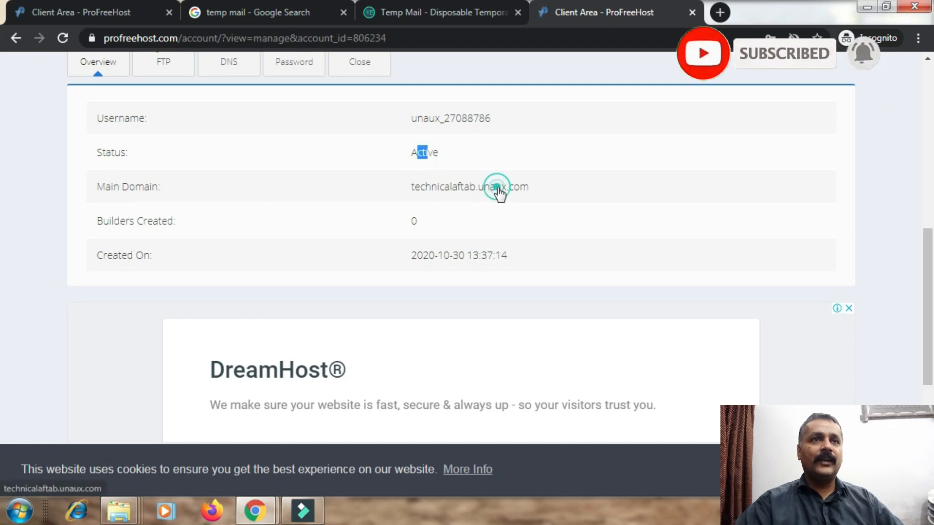
# Preview the Main Domain's placeholder page in a new tab and return to the account overview.
pyautogui.click(496, 190)
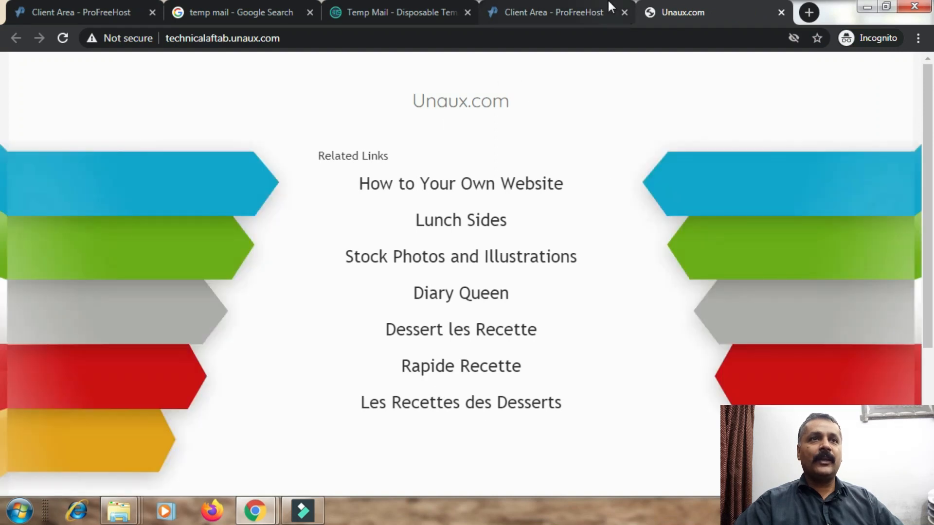
pyautogui.click(544, 8)
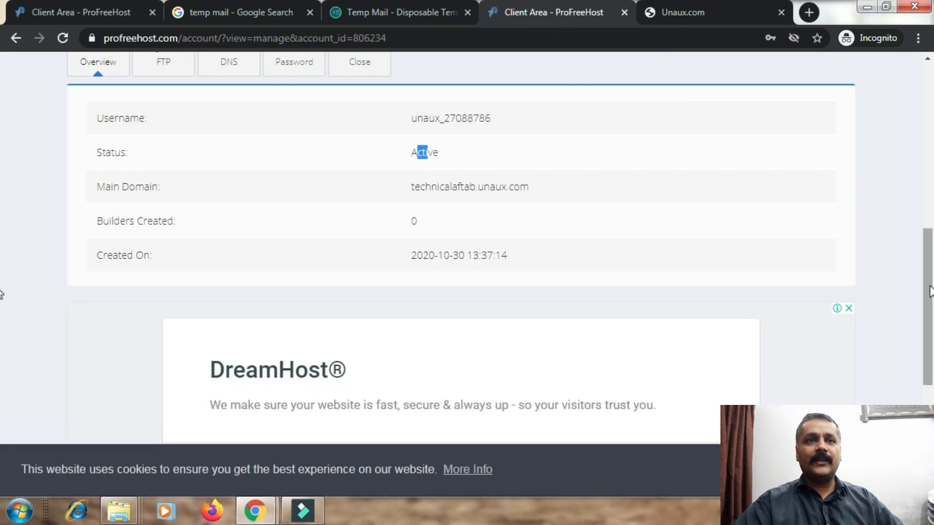
pyautogui.scroll(-5, 1, 317)
pyautogui.scroll(8, 1, 210)
pyautogui.scroll(2, 1, 209)
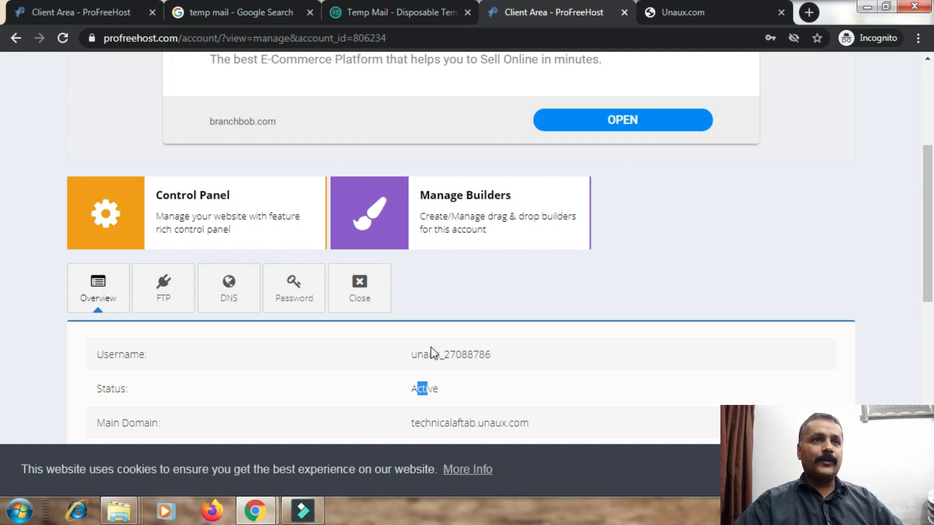
pyautogui.click(898, 361)
pyautogui.moveTo(930, 266); pyautogui.dragTo(927, 340)
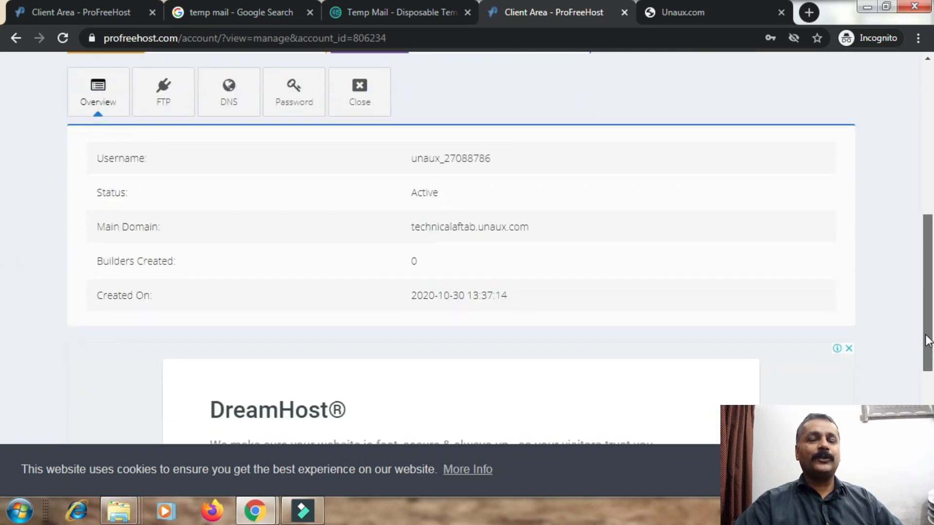
pyautogui.scroll(2, 926, 322)
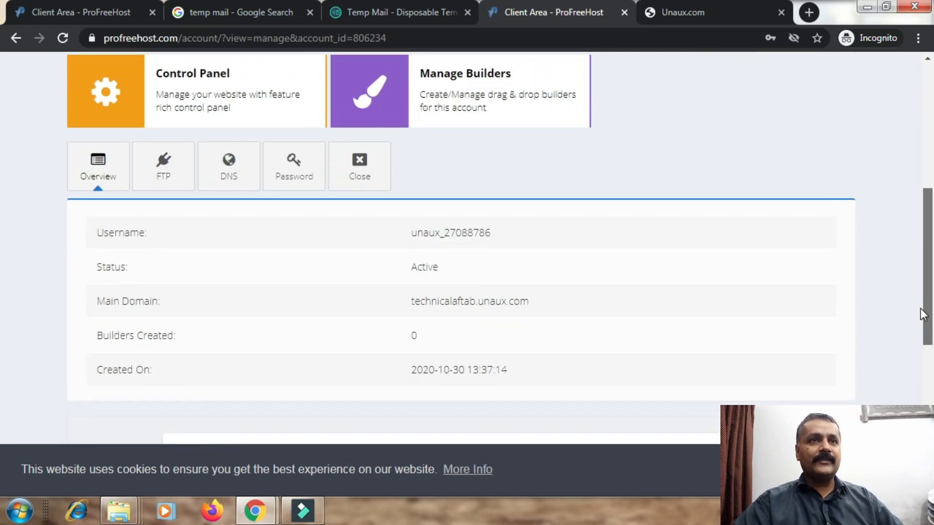
pyautogui.scroll(1, 924, 302)
# Open the Control Panel and accept the Important Notice with I Approve to reach the VistaPanel dashboard.
pyautogui.click(169, 159)
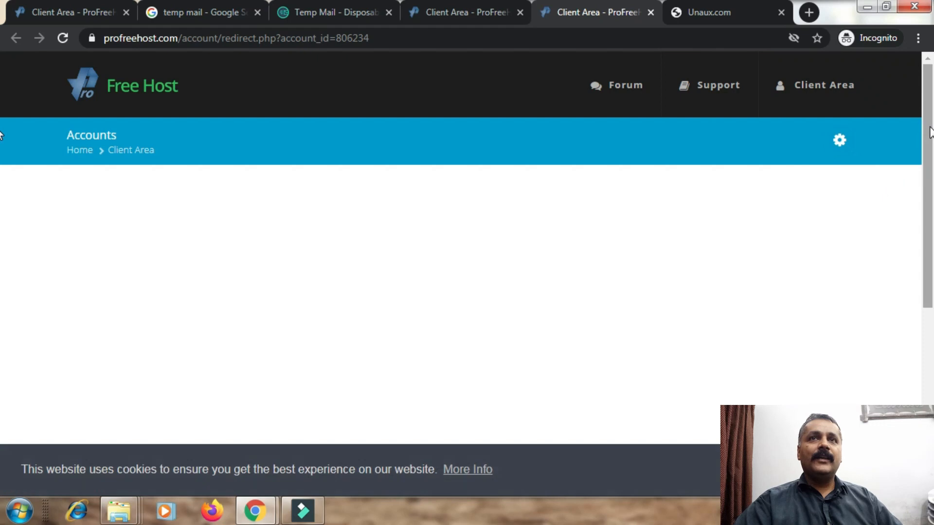
pyautogui.moveTo(929, 93); pyautogui.dragTo(927, 192)
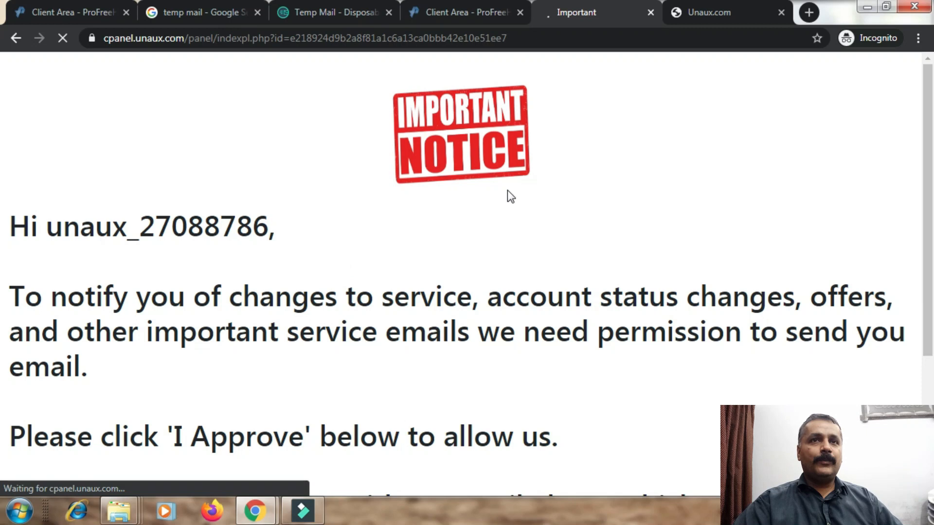
pyautogui.moveTo(929, 193); pyautogui.dragTo(929, 346)
pyautogui.click(481, 400)
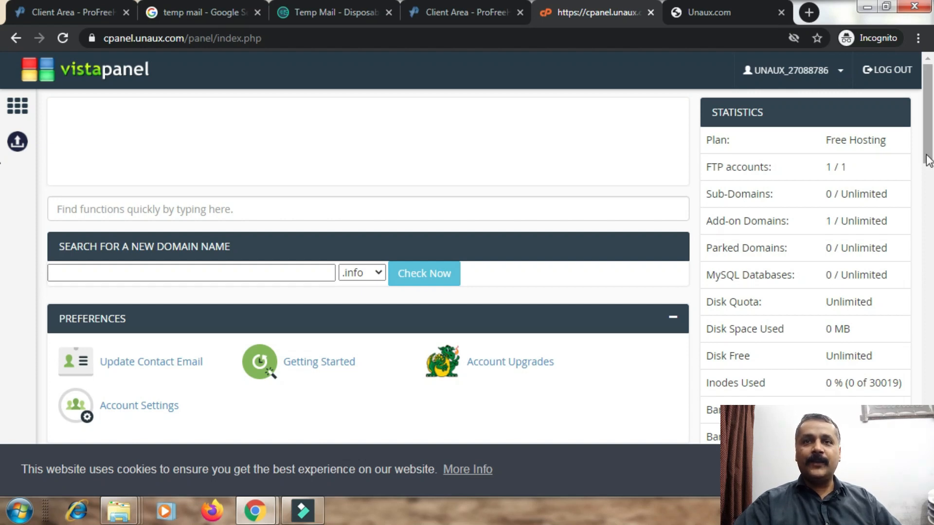
# Find Softaculous Apps Installer in VistaPanel's Software section and launch it.
pyautogui.scroll(-3, 920, 146)
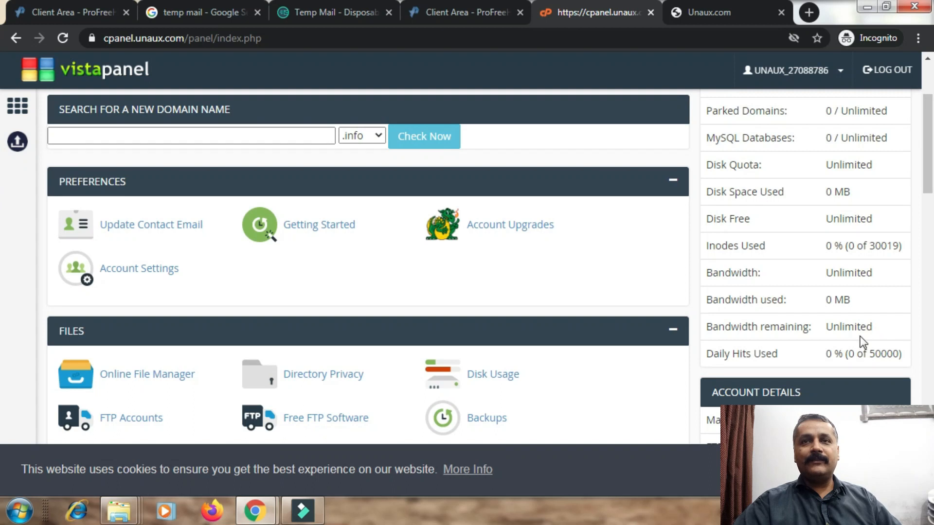
pyautogui.scroll(-12, 919, 329)
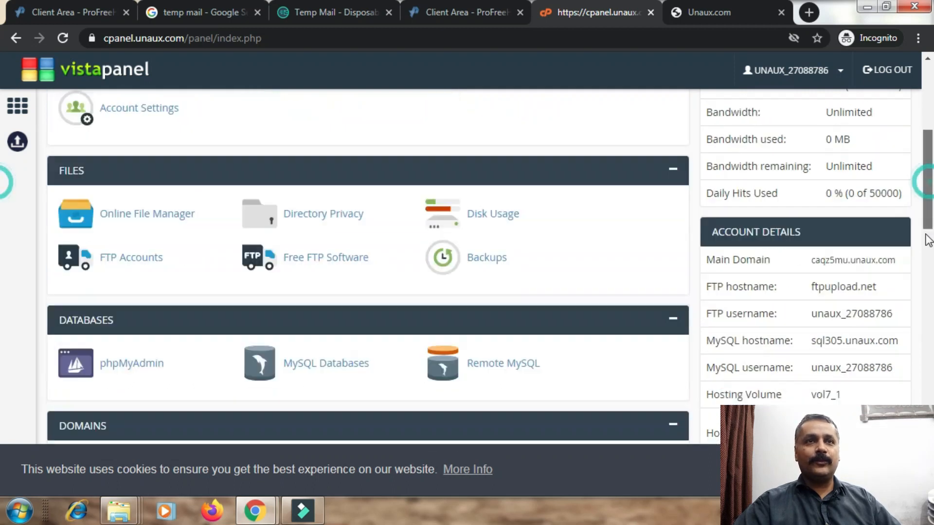
pyautogui.scroll(-5, 921, 334)
pyautogui.scroll(15, 4, 271)
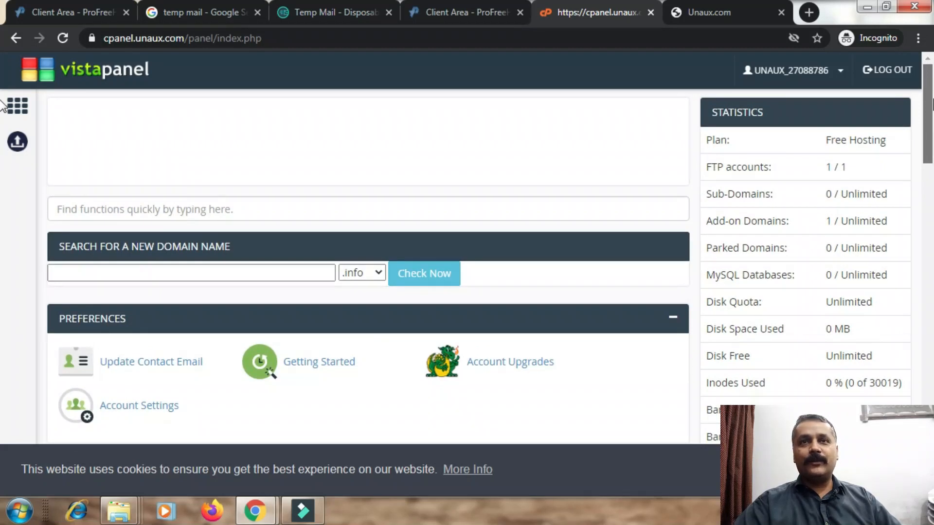
pyautogui.moveTo(931, 120); pyautogui.dragTo(929, 149)
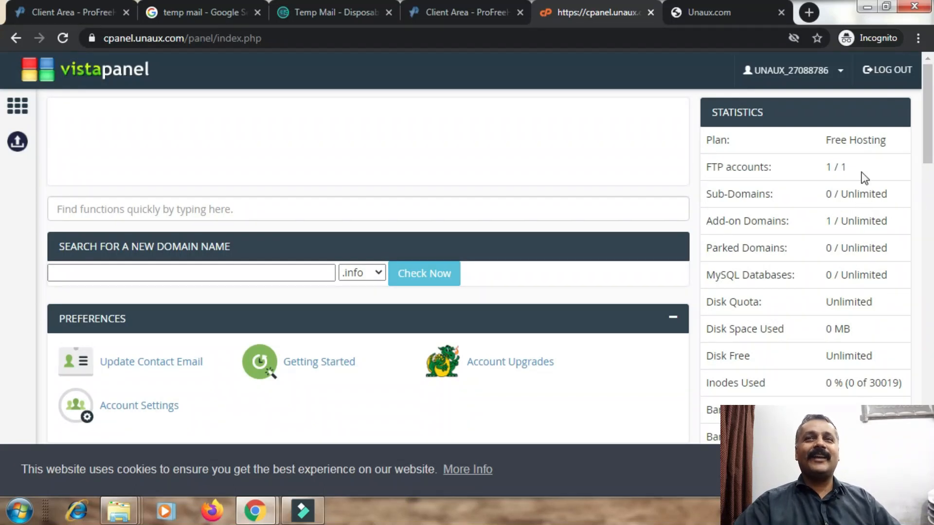
pyautogui.moveTo(931, 114); pyautogui.dragTo(930, 126)
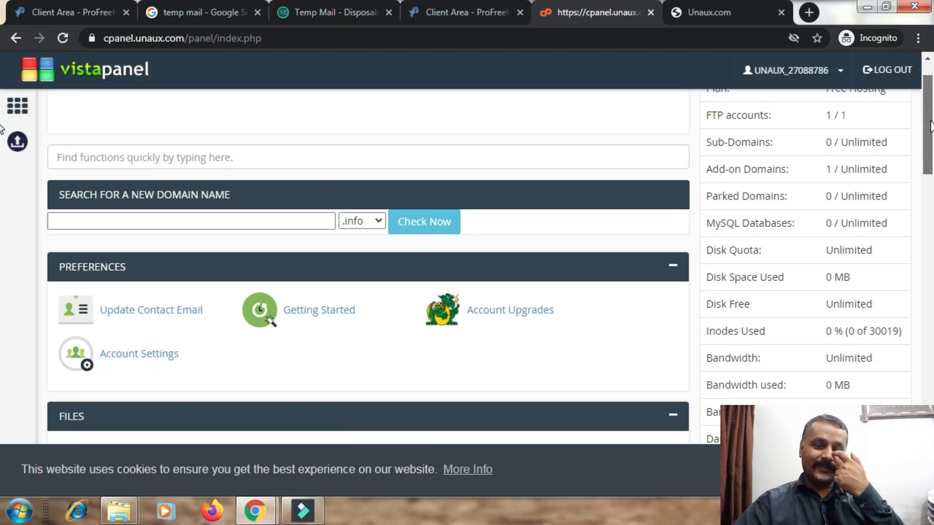
pyautogui.moveTo(930, 126); pyautogui.dragTo(930, 405)
pyautogui.scroll(-3, 3, 410)
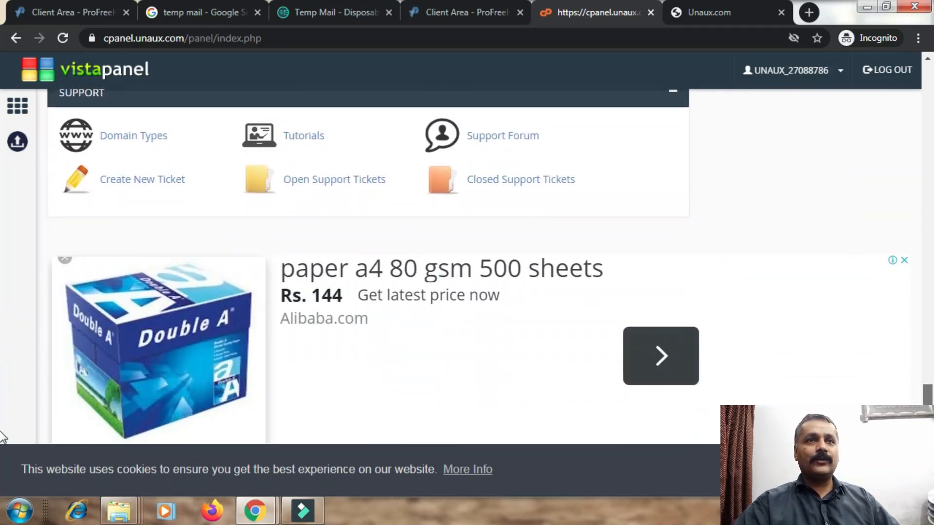
pyautogui.scroll(5, 2, 409)
pyautogui.scroll(3, 1, 372)
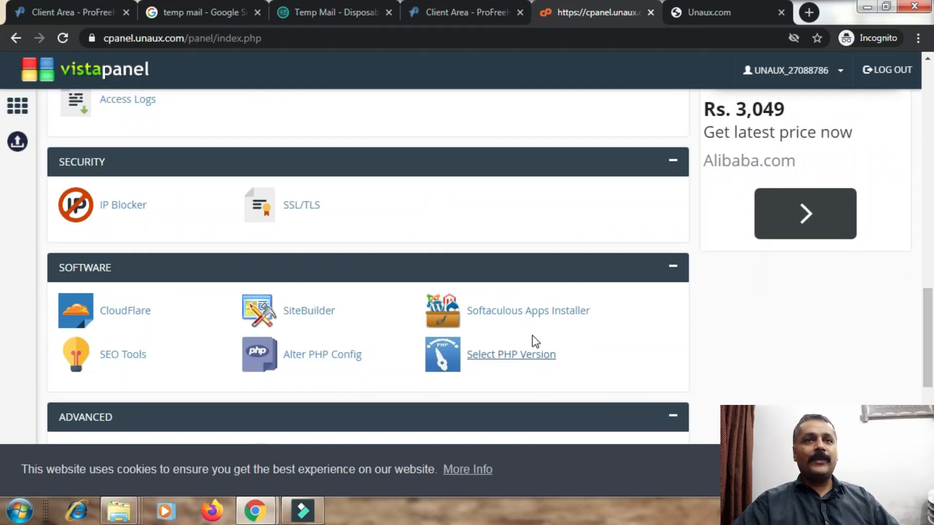
pyautogui.click(545, 314)
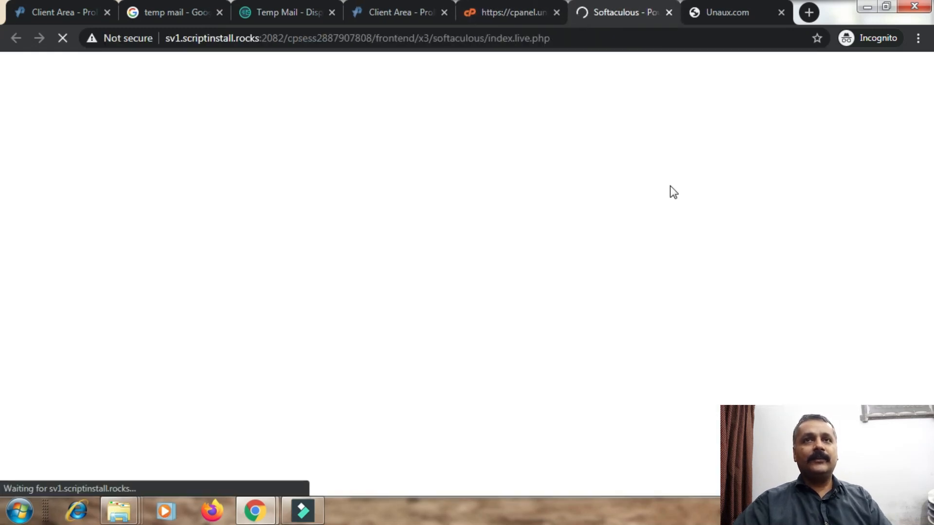
# Glance at the technicalaftab.unaux.com placeholder page, then return to Softaculous.
pyautogui.click(724, 12)
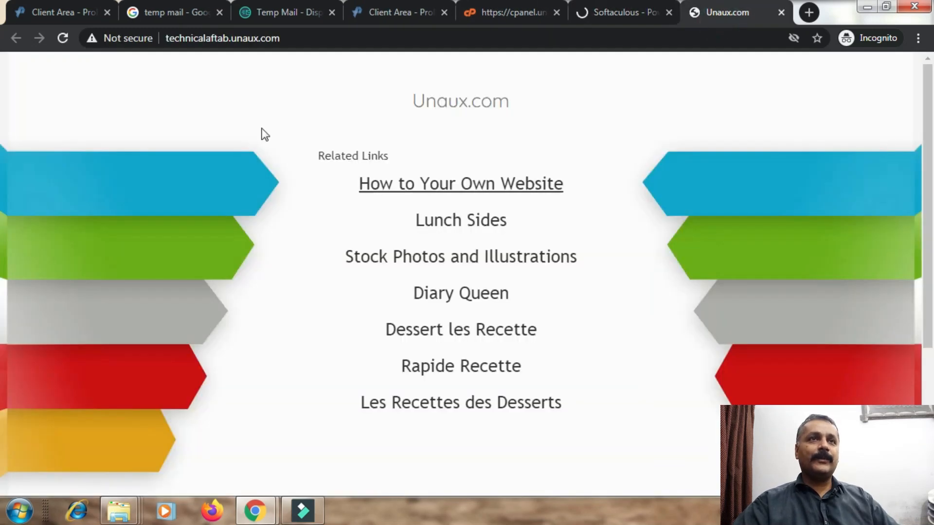
pyautogui.click(176, 40)
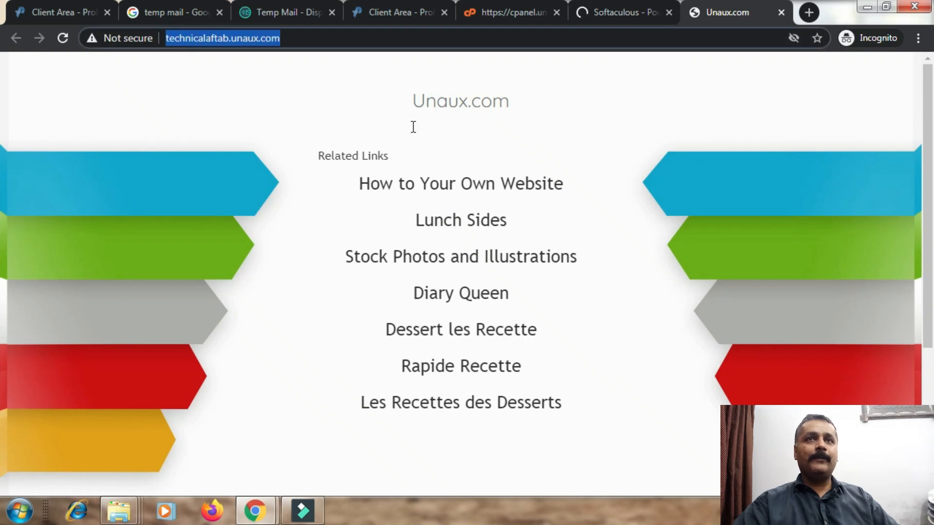
pyautogui.click(623, 10)
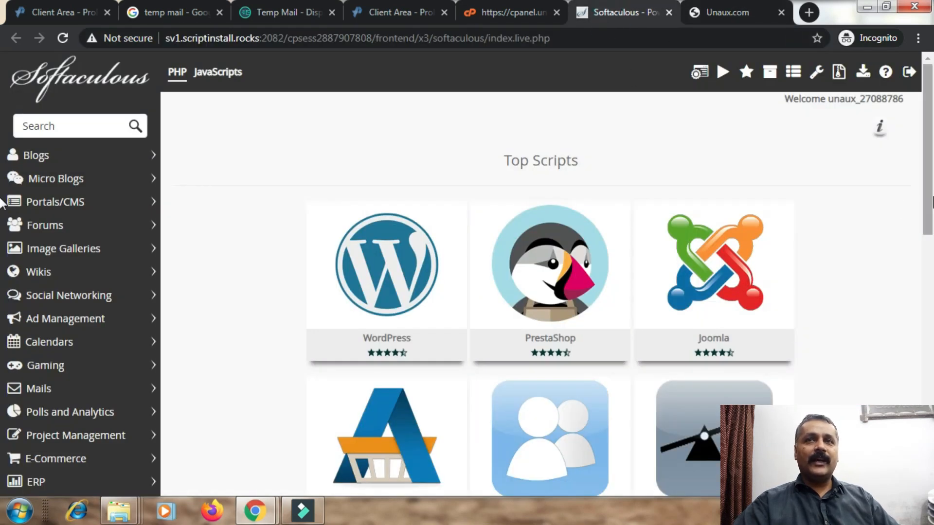
# Open WordPress 5.5.1 from Top Scripts and choose Install Now.
pyautogui.moveTo(929, 178); pyautogui.dragTo(931, 110)
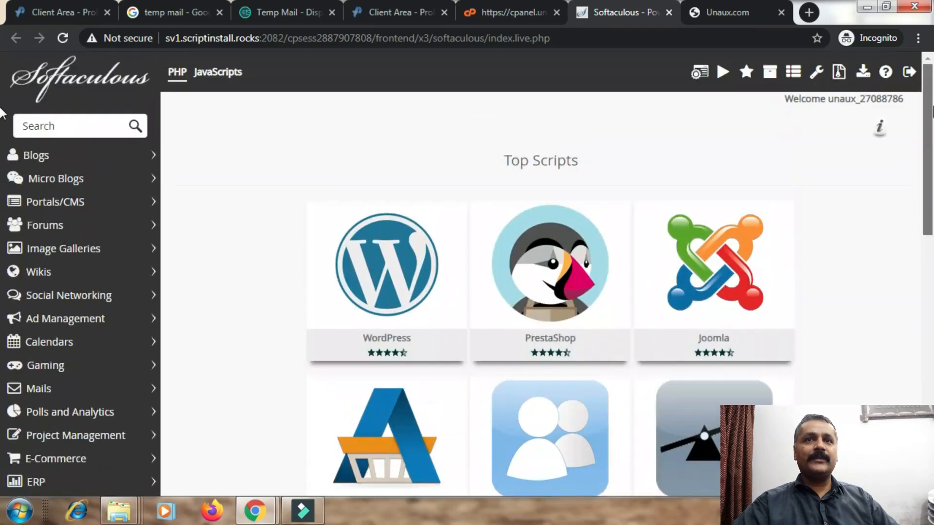
pyautogui.click(443, 218)
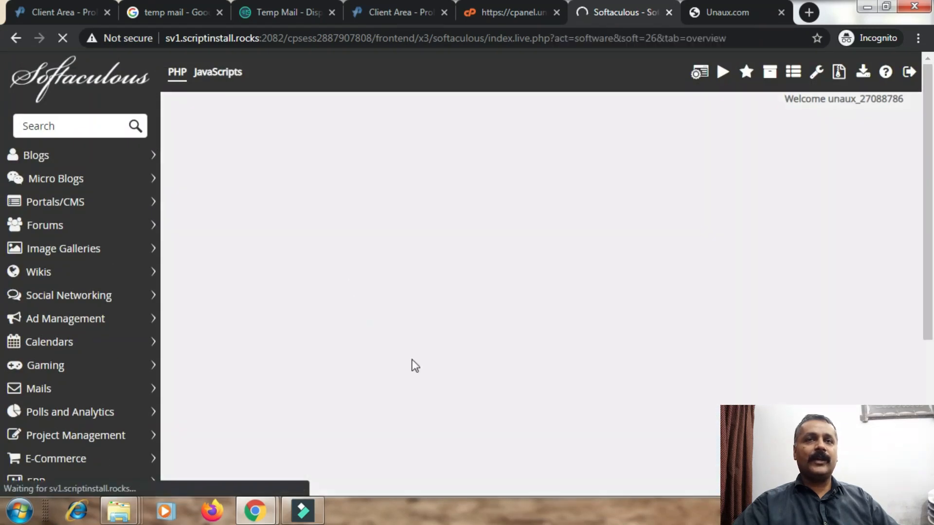
pyautogui.moveTo(923, 141); pyautogui.dragTo(924, 331)
pyautogui.moveTo(924, 270)
pyautogui.mouseDown()
pyautogui.moveTo(921, 124)
pyautogui.moveTo(915, 372)
pyautogui.moveTo(909, 272)
pyautogui.mouseUp()
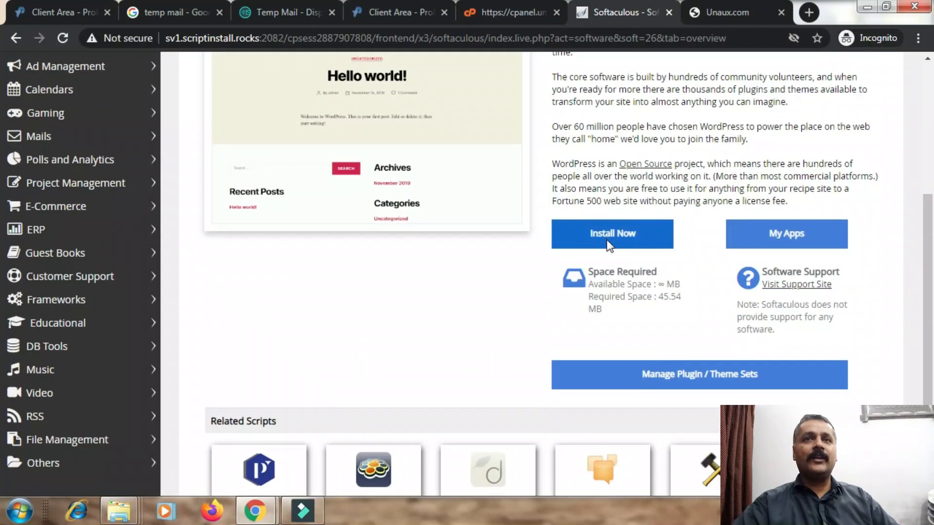
pyautogui.click(607, 244)
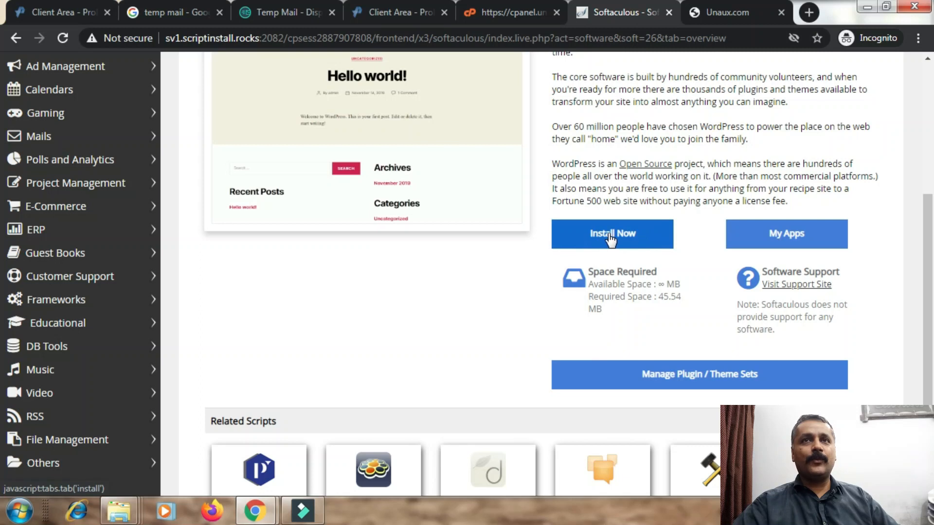
pyautogui.click(608, 235)
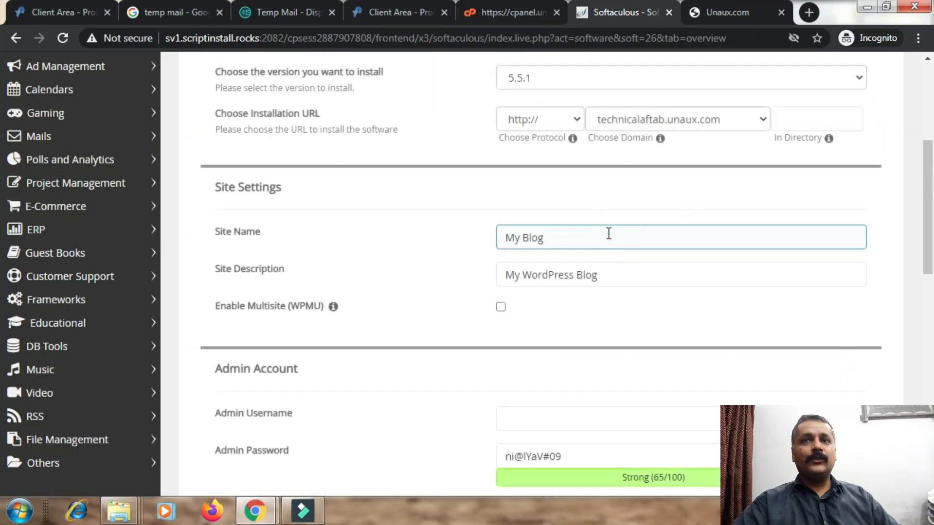
pyautogui.scroll(3, 2, 223)
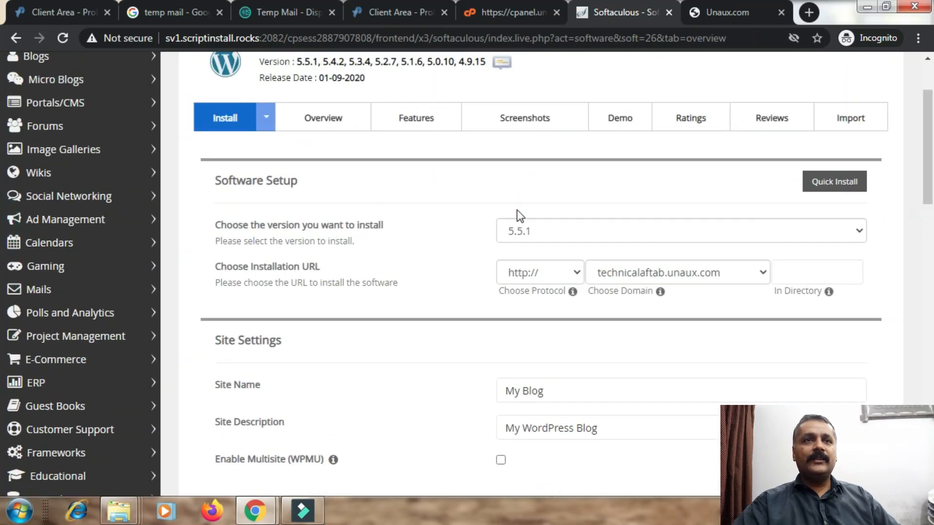
pyautogui.click(592, 232)
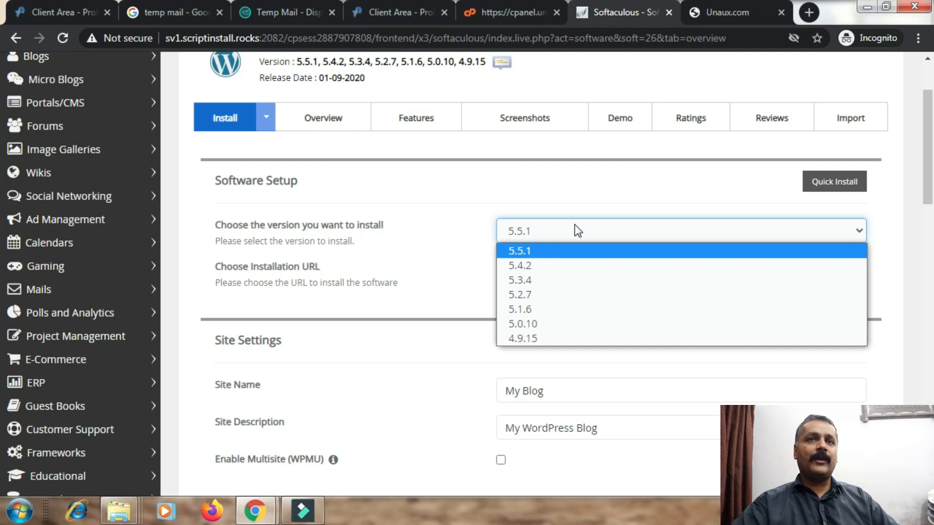
pyautogui.click(608, 193)
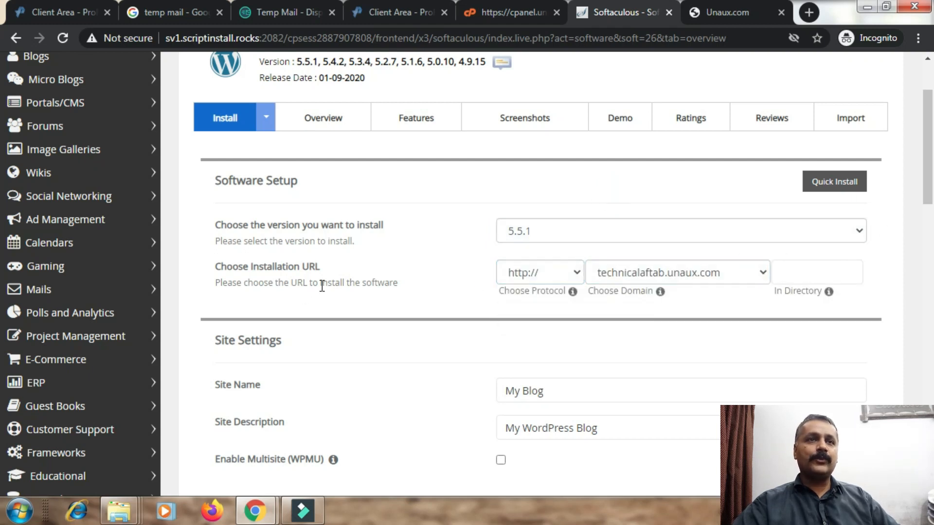
pyautogui.click(578, 274)
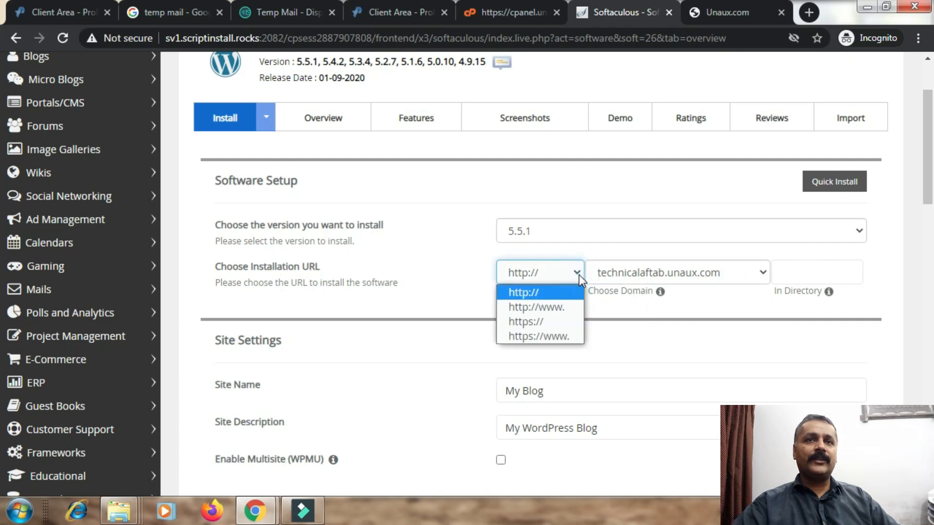
pyautogui.click(554, 307)
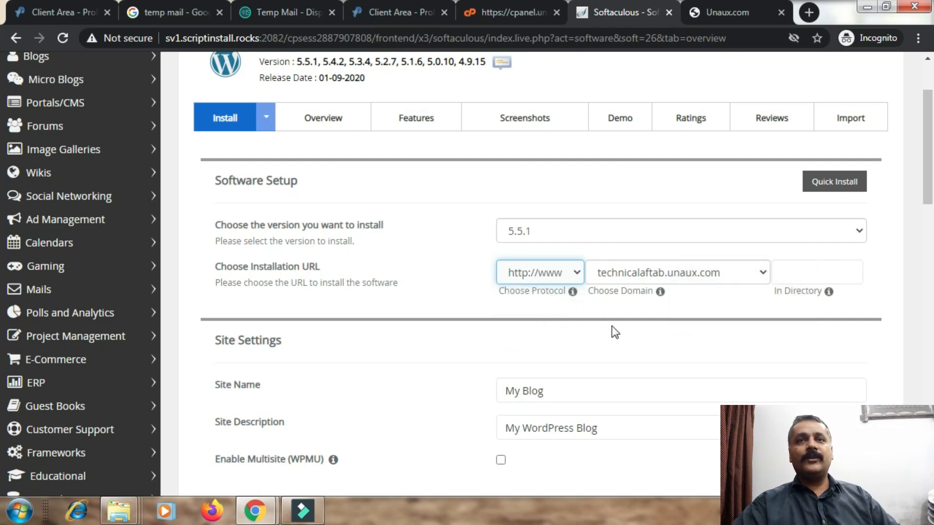
# Keep technicalaftab.unaux.com as the installation domain.
pyautogui.moveTo(821, 276)
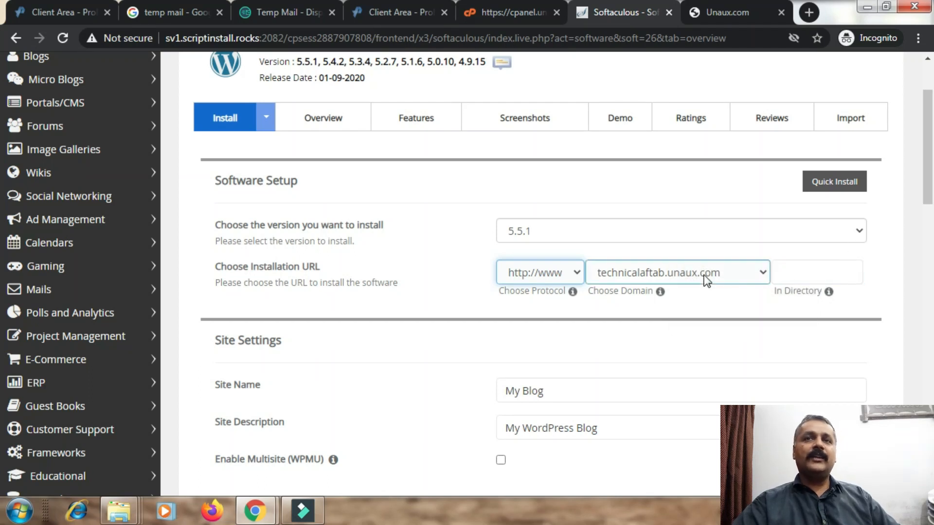
pyautogui.click(735, 274)
pyautogui.click(735, 275)
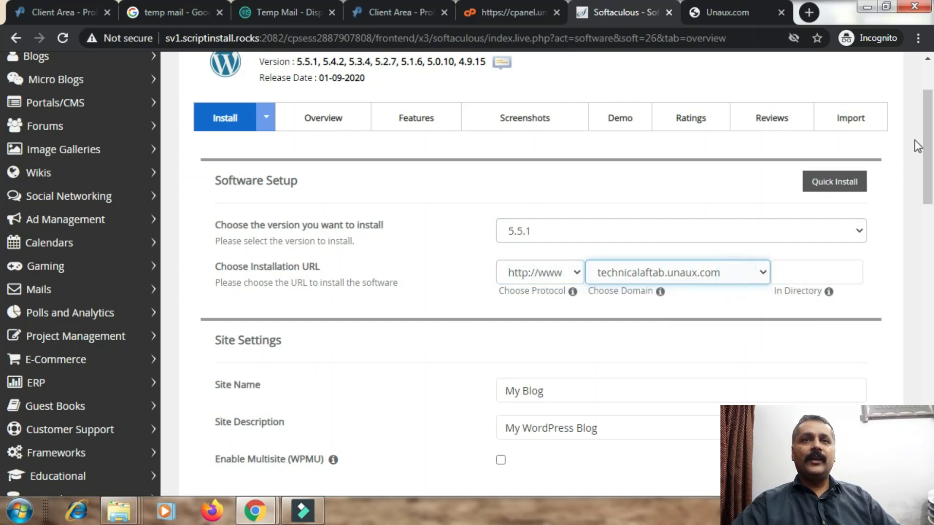
pyautogui.moveTo(922, 131); pyautogui.dragTo(922, 161)
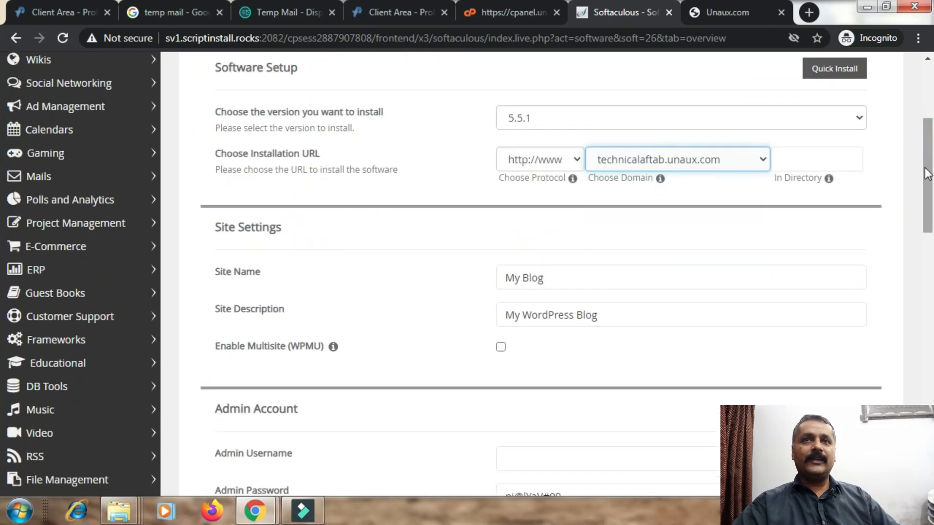
pyautogui.click(830, 161)
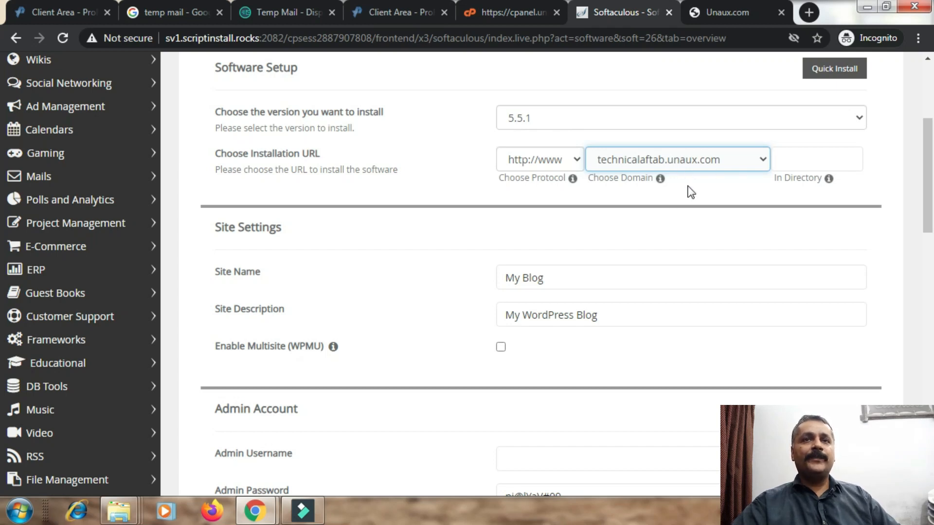
pyautogui.click(590, 277)
# Review the Site Name and Site Description settings and move down to the admin username.
pyautogui.click(564, 275)
pyautogui.click(622, 318)
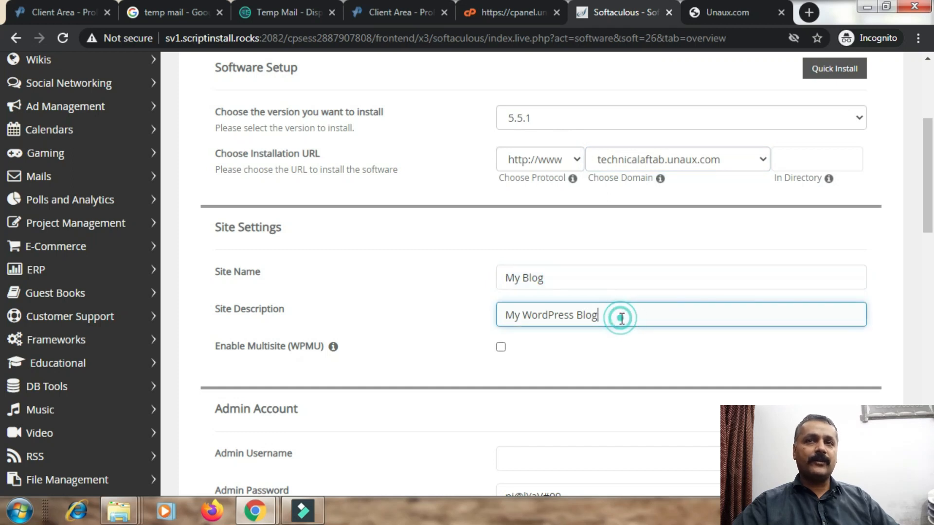
pyautogui.scroll(-1, 930, 221)
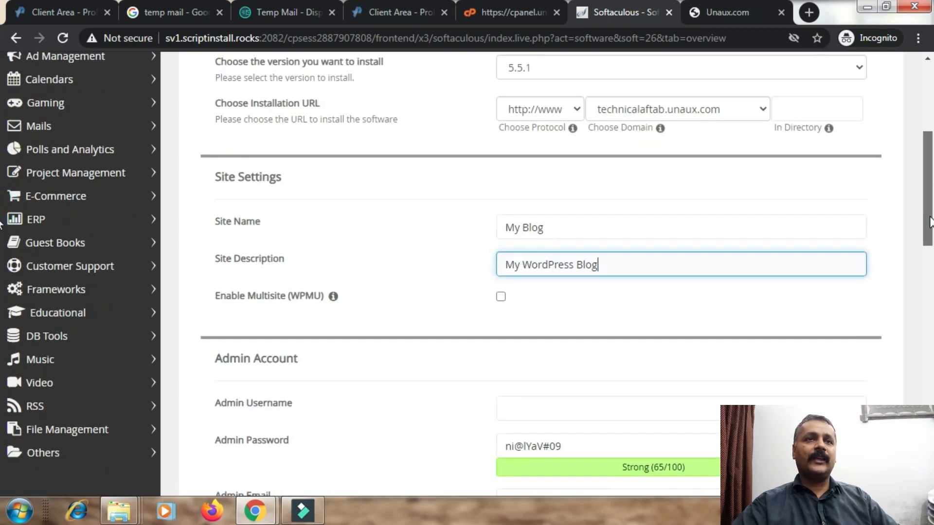
pyautogui.scroll(-2, 930, 222)
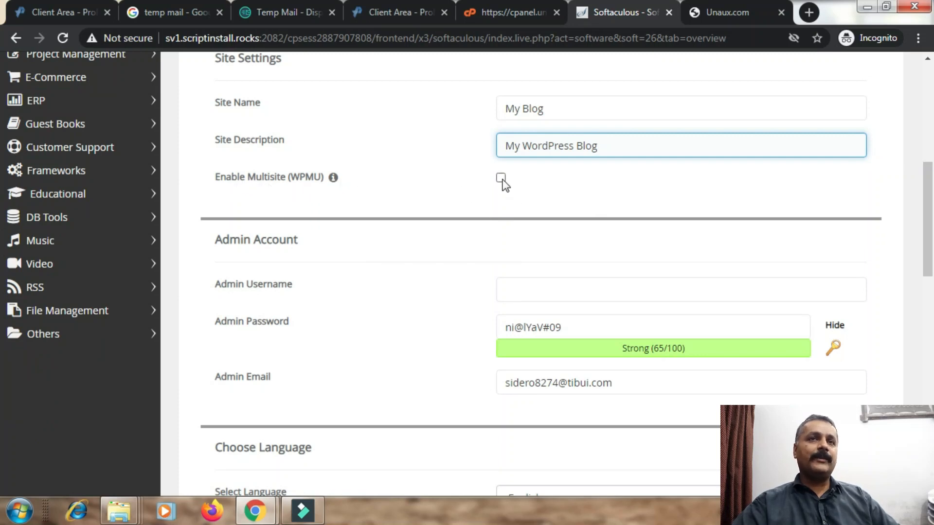
pyautogui.click(592, 296)
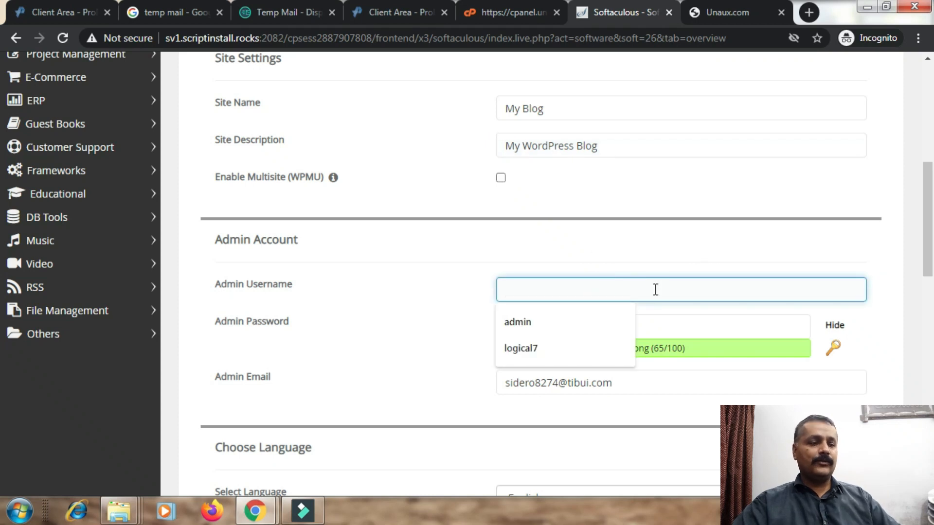
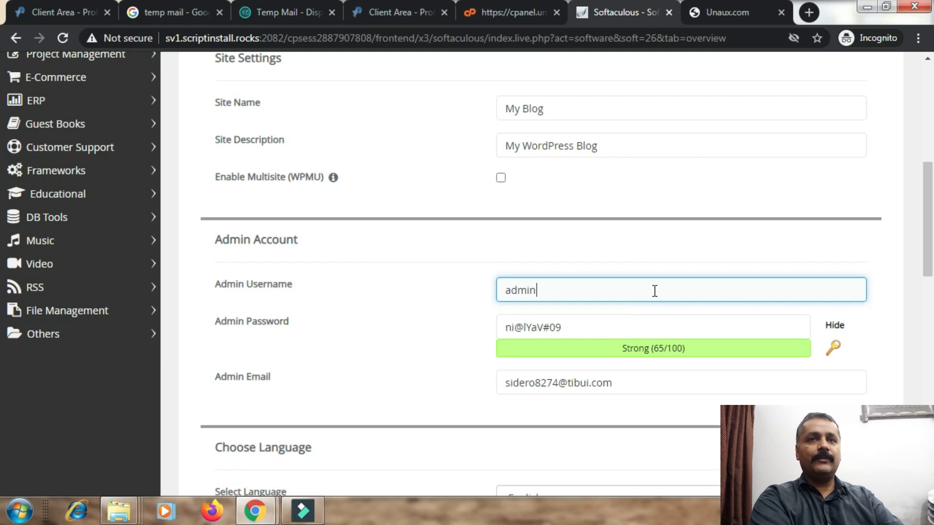
# Enter 'admin' as the admin username and type a custom admin password.
pyautogui.press('Tab')
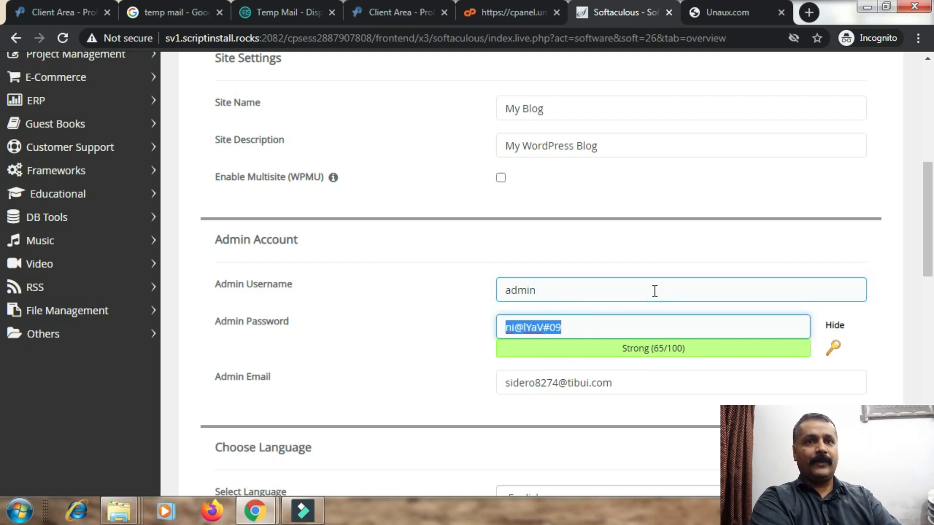
pyautogui.press('BackSpace')
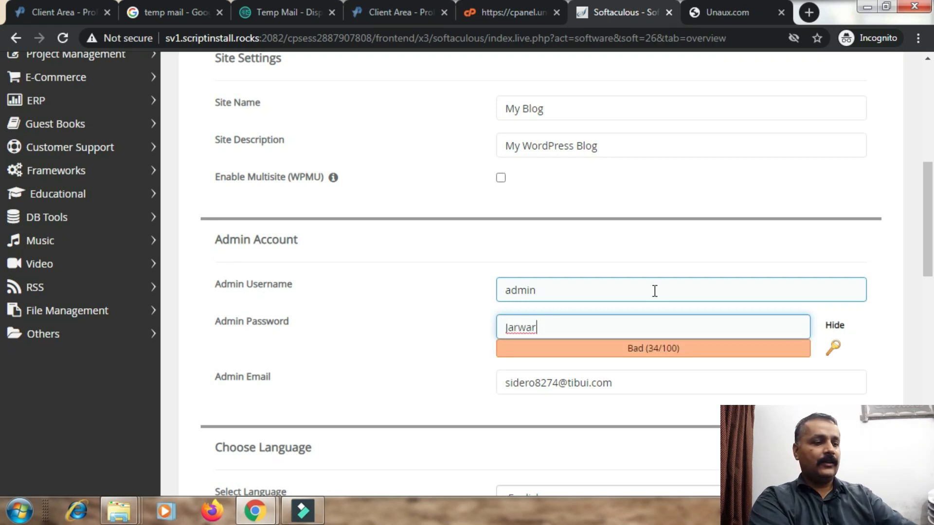
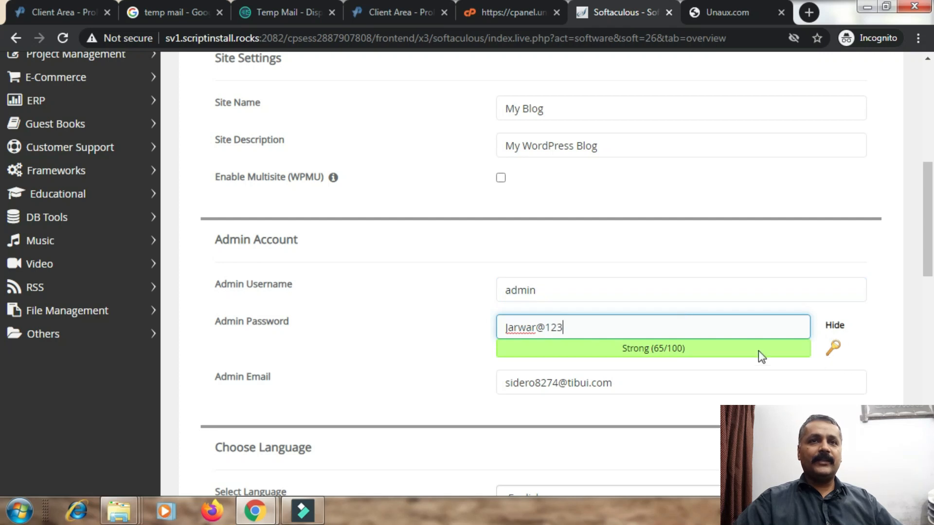
# Replace the admin password with another custom one and show it in plain text.
pyautogui.click(834, 347)
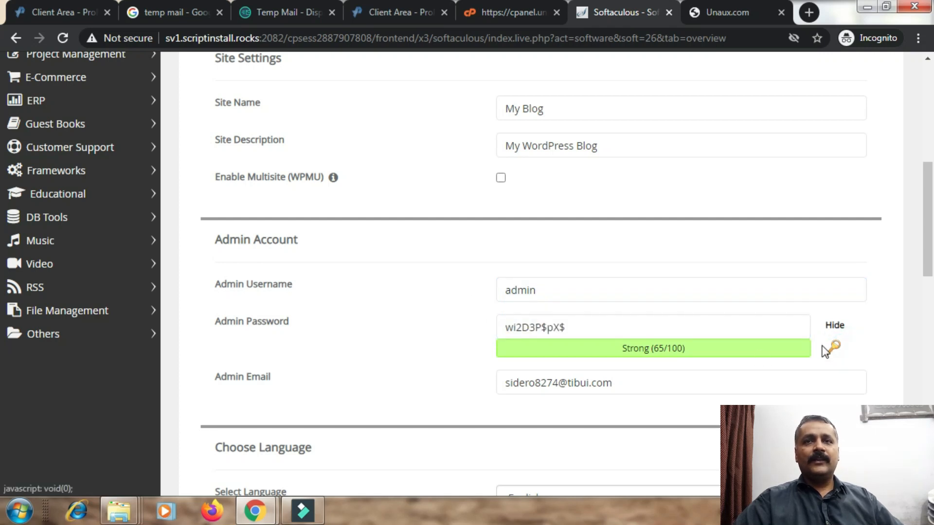
pyautogui.click(835, 325)
pyautogui.moveTo(592, 329); pyautogui.dragTo(429, 343)
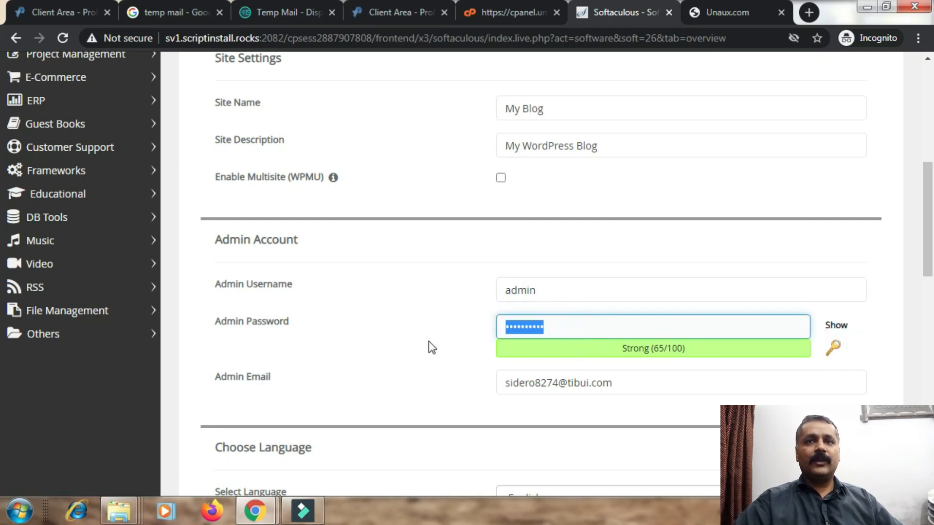
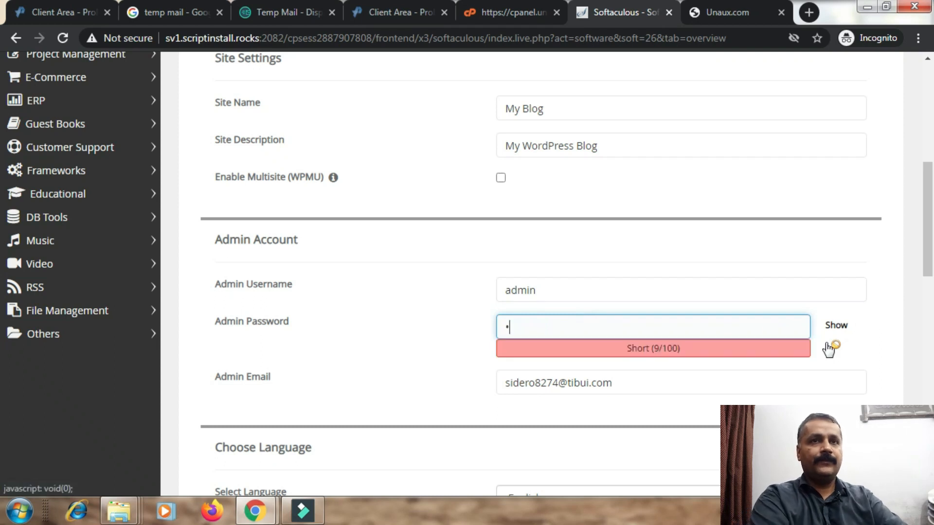
pyautogui.write('••••')
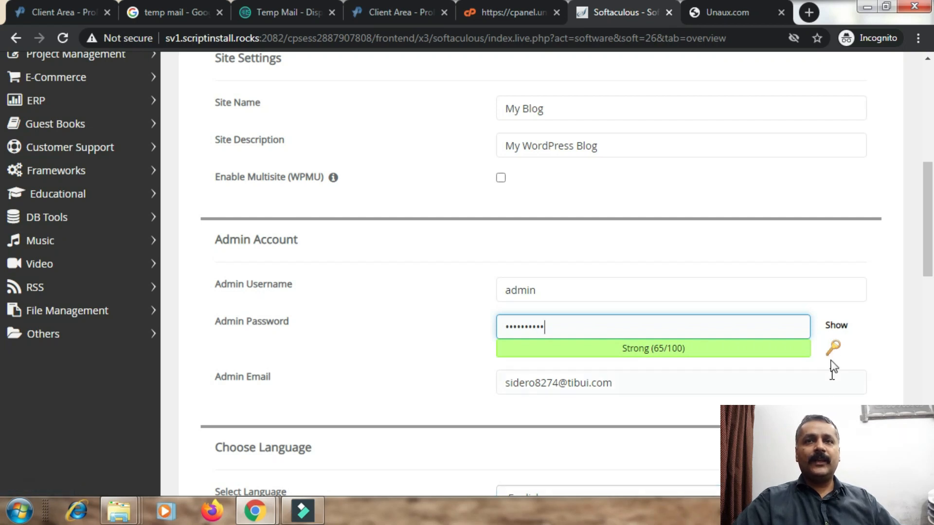
pyautogui.click(835, 325)
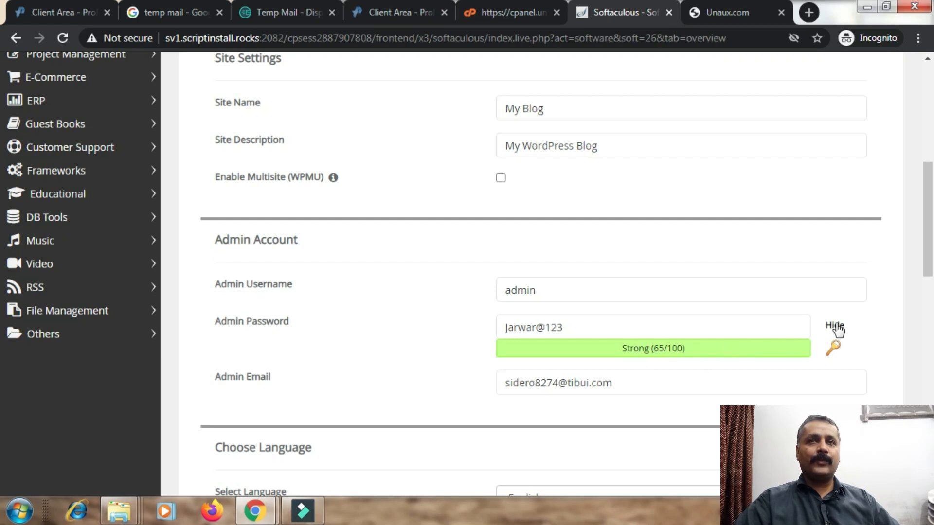
pyautogui.scroll(-1, 928, 236)
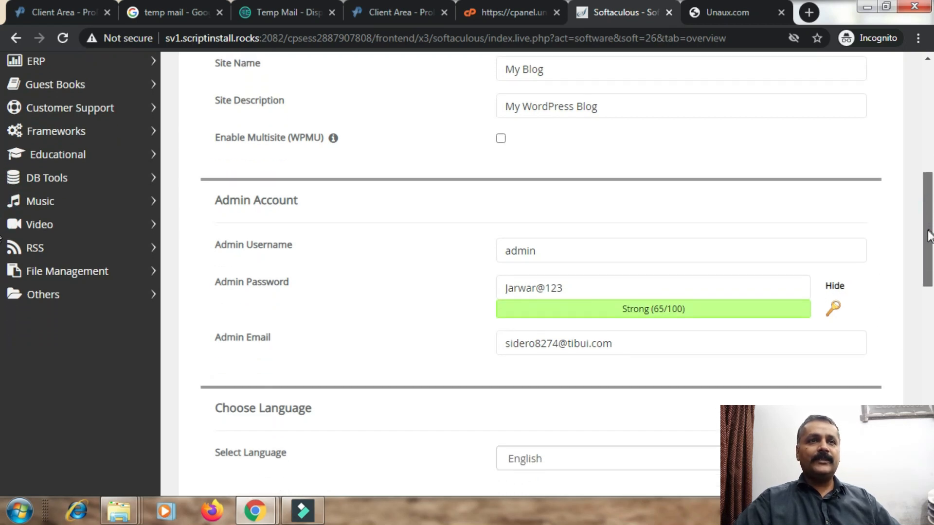
# Check the admin e-mail and include the Classic Editor plugin in the install.
pyautogui.scroll(-2, 928, 235)
pyautogui.click(529, 265)
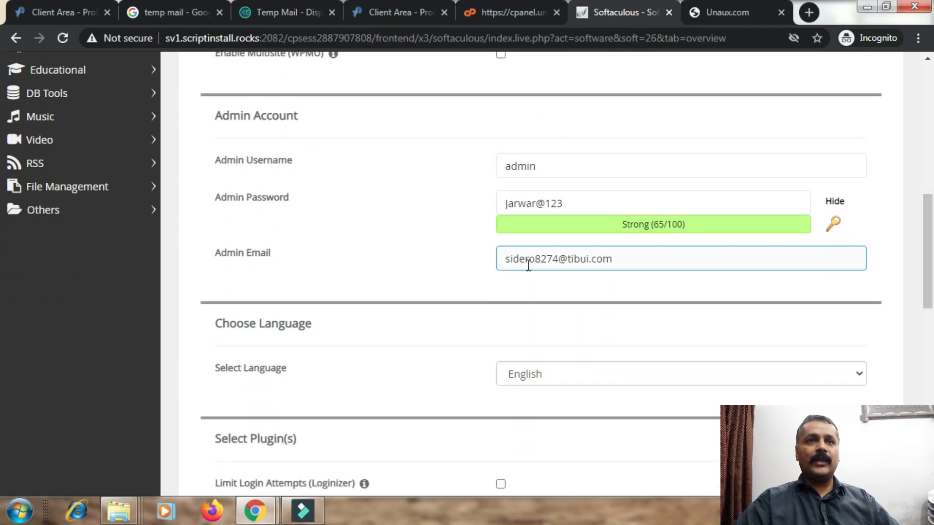
pyautogui.moveTo(933, 271); pyautogui.dragTo(915, 349)
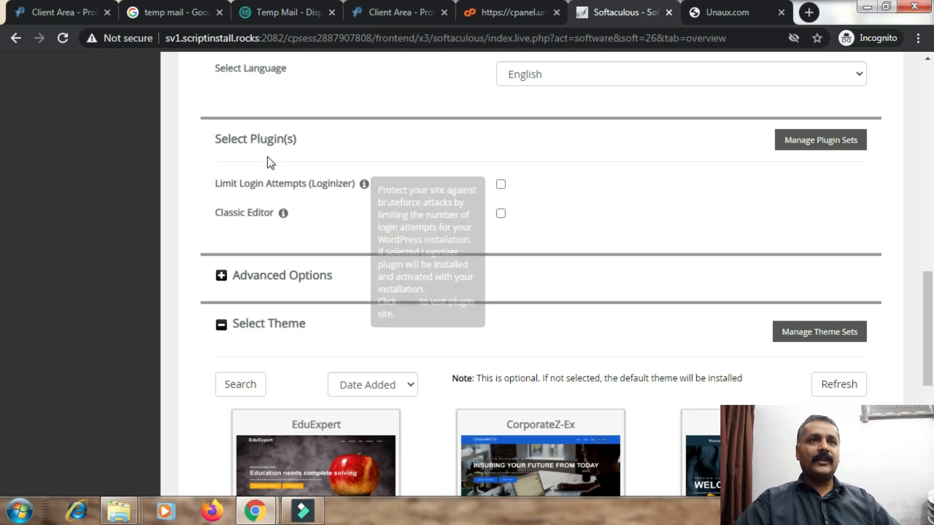
pyautogui.click(500, 214)
pyautogui.moveTo(924, 303); pyautogui.dragTo(2, 286)
# Collapse the Advanced Options section, review the settings and start the WordPress install.
pyautogui.click(285, 314)
pyautogui.click(220, 243)
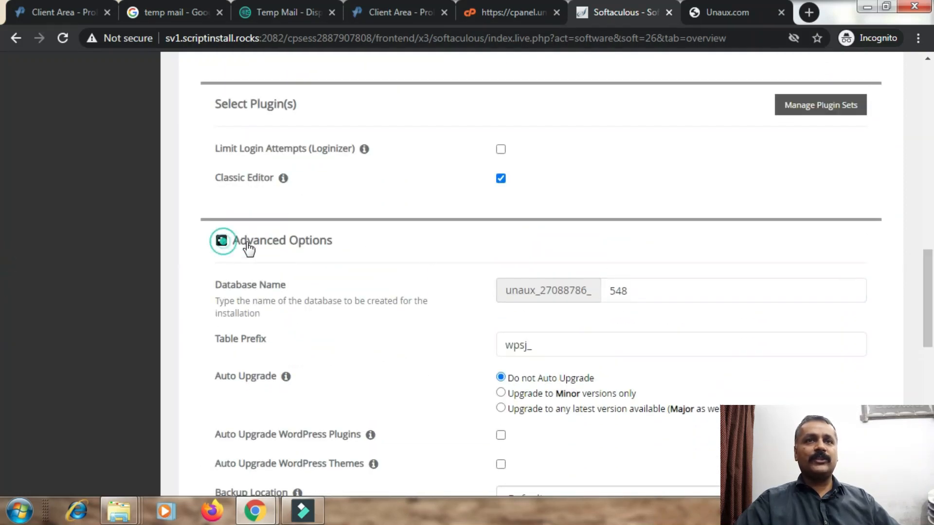
pyautogui.scroll(12, 2, 243)
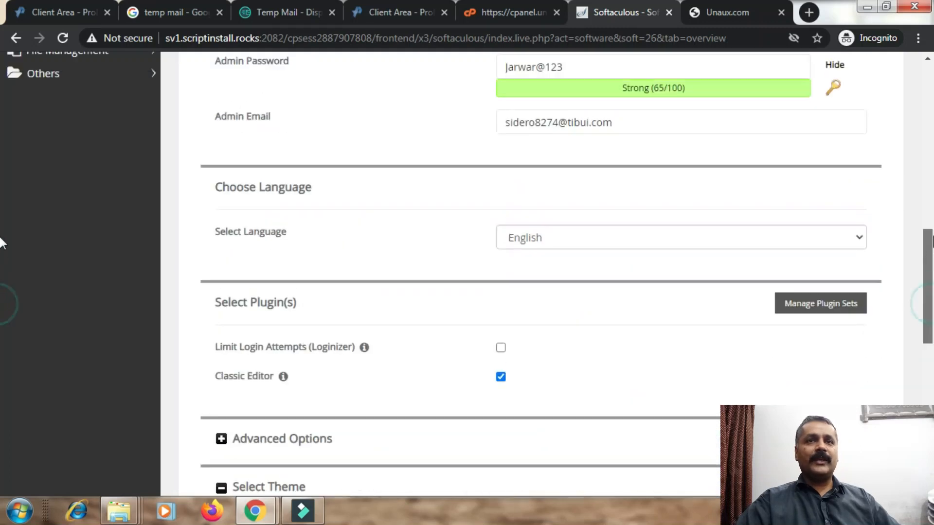
pyautogui.scroll(4, 2, 134)
pyautogui.scroll(-8, 1, 219)
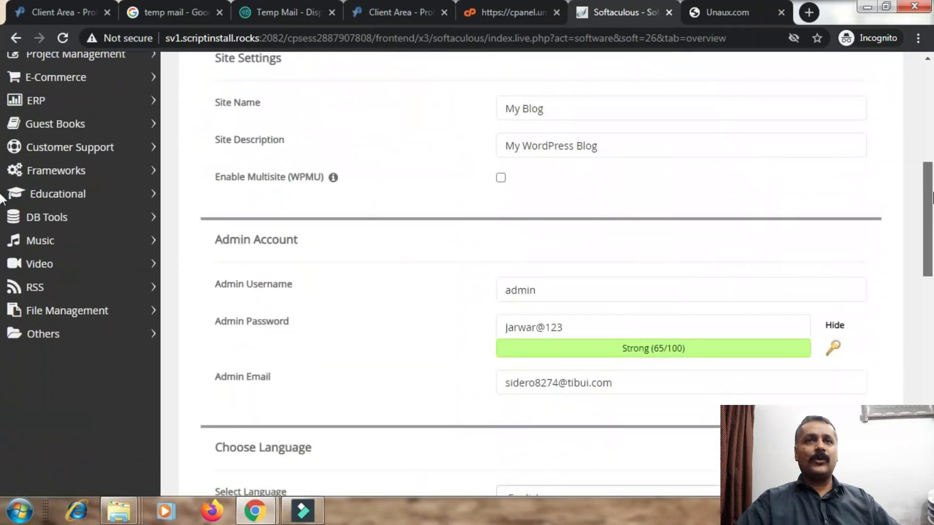
pyautogui.scroll(-12, 2, 292)
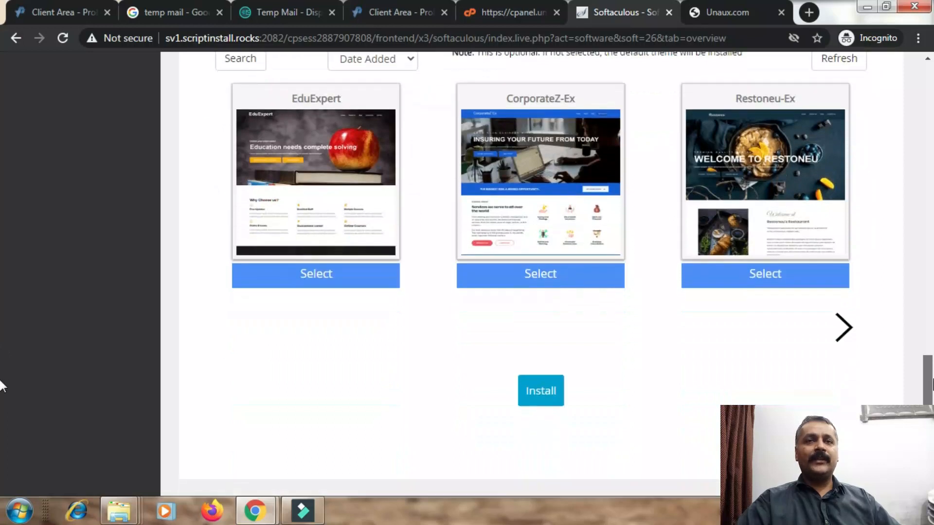
pyautogui.click(538, 342)
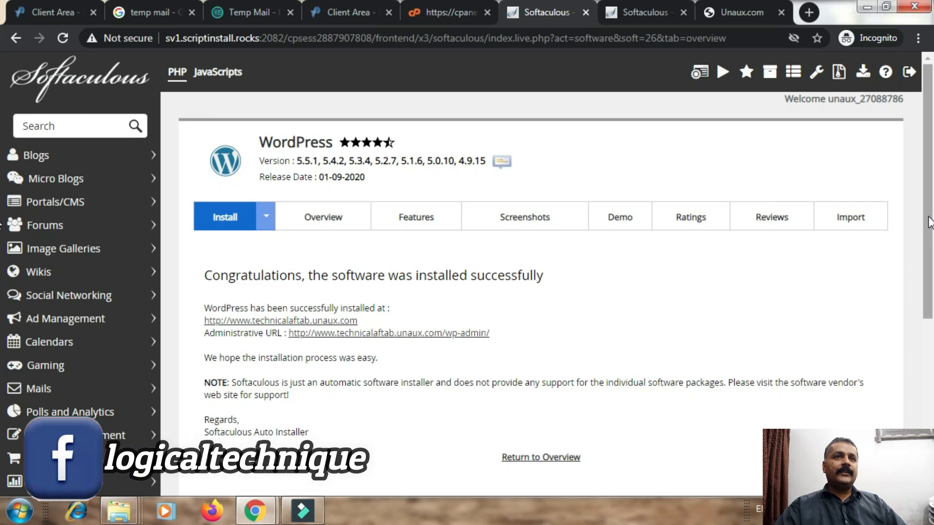
# Once installed, highlight the Congratulations message and bring up the site link's context menu.
pyautogui.scroll(-1, 915, 219)
pyautogui.moveTo(204, 239); pyautogui.dragTo(549, 240)
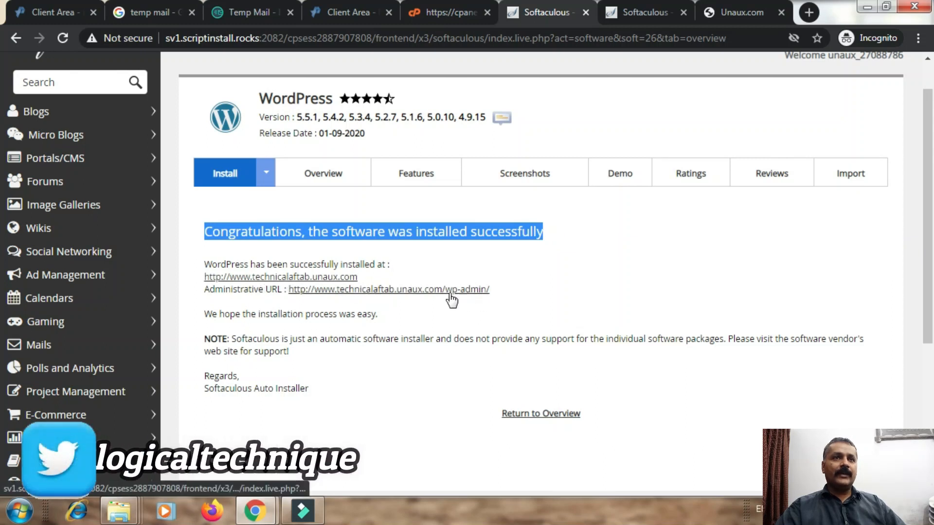
pyautogui.rightClick(317, 278)
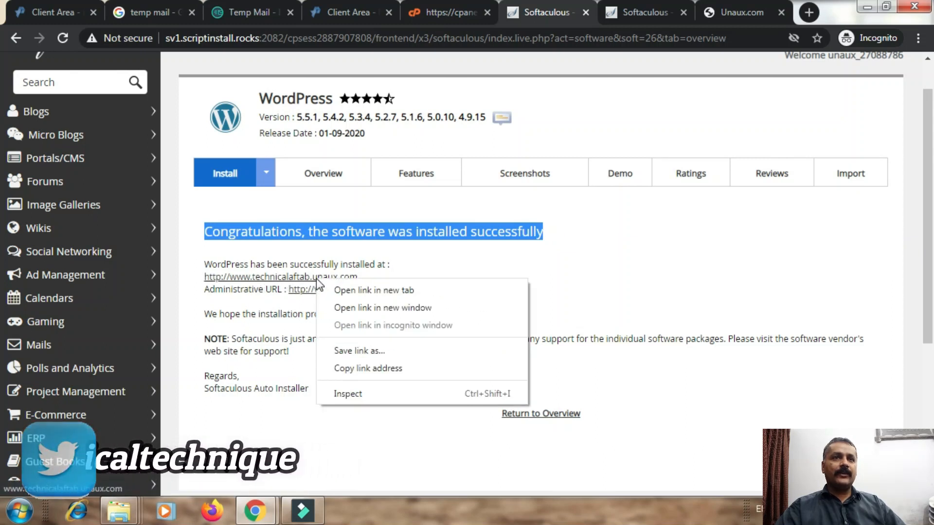
# Open technicalaftab.unaux.com in a new Chrome tab and proceed past the malware warning.
pyautogui.click(338, 291)
pyautogui.click(578, 13)
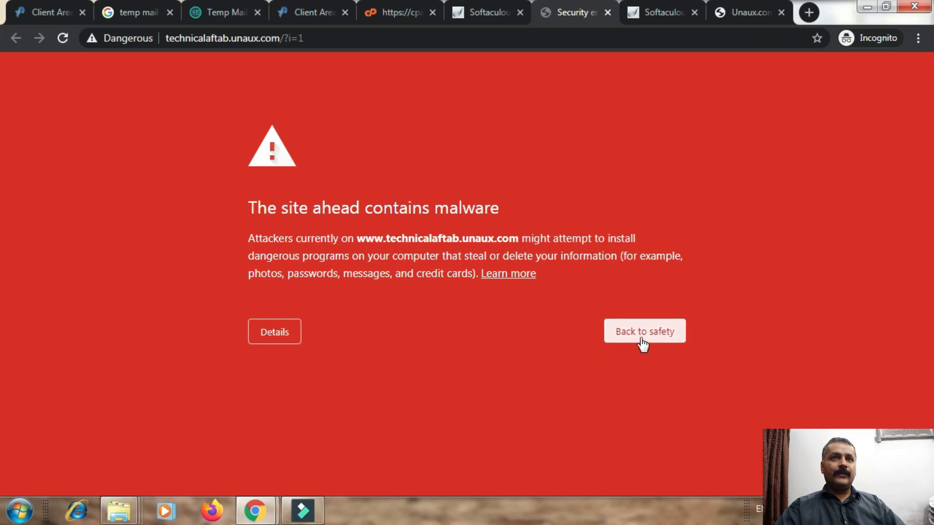
pyautogui.click(276, 339)
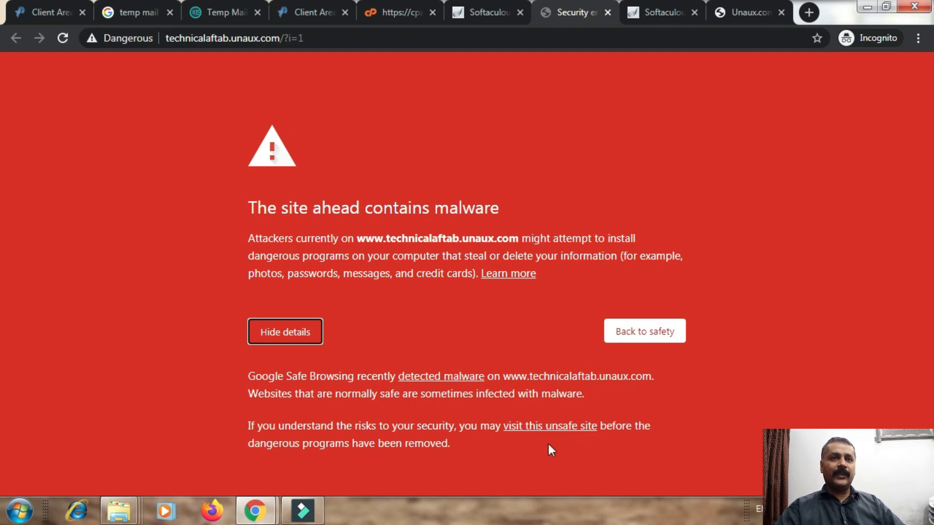
pyautogui.click(542, 429)
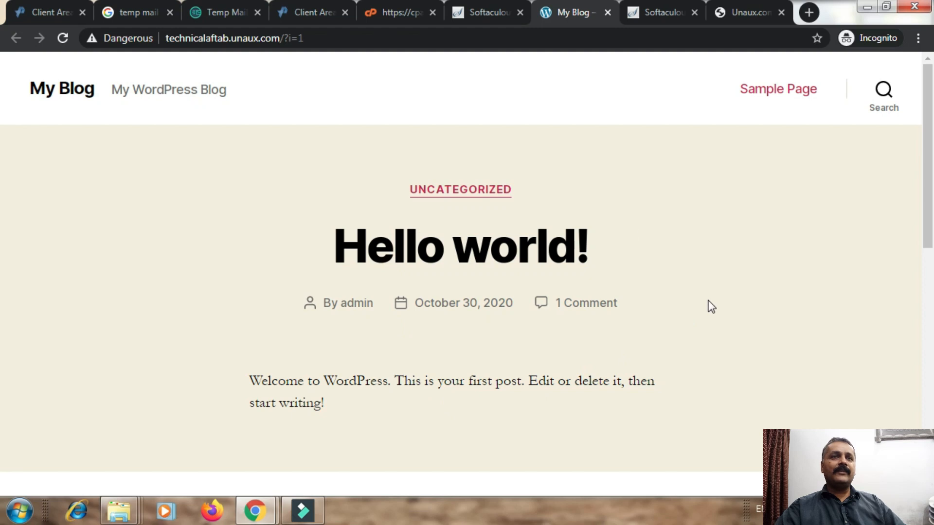
# Reload the Unaux.com parked-page tab twice with F5 and select its address.
pyautogui.moveTo(167, 38); pyautogui.dragTo(254, 38)
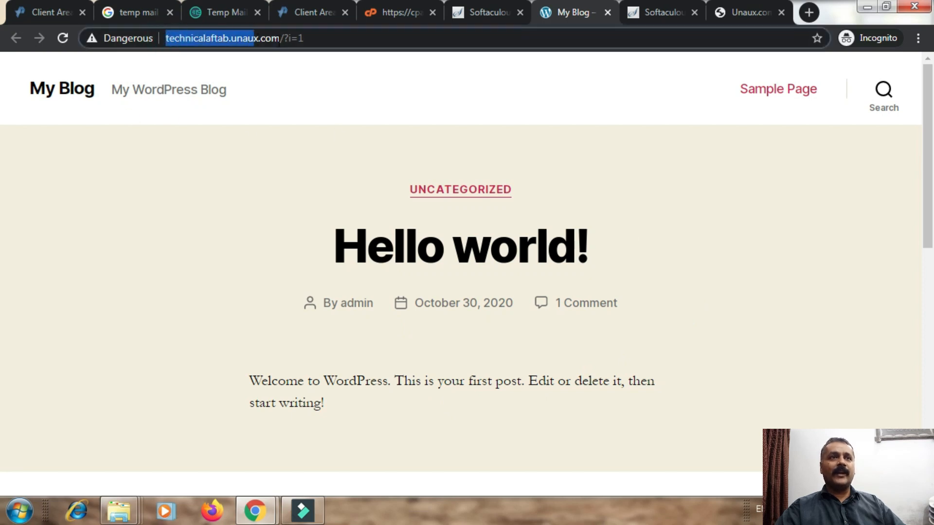
pyautogui.click(743, 4)
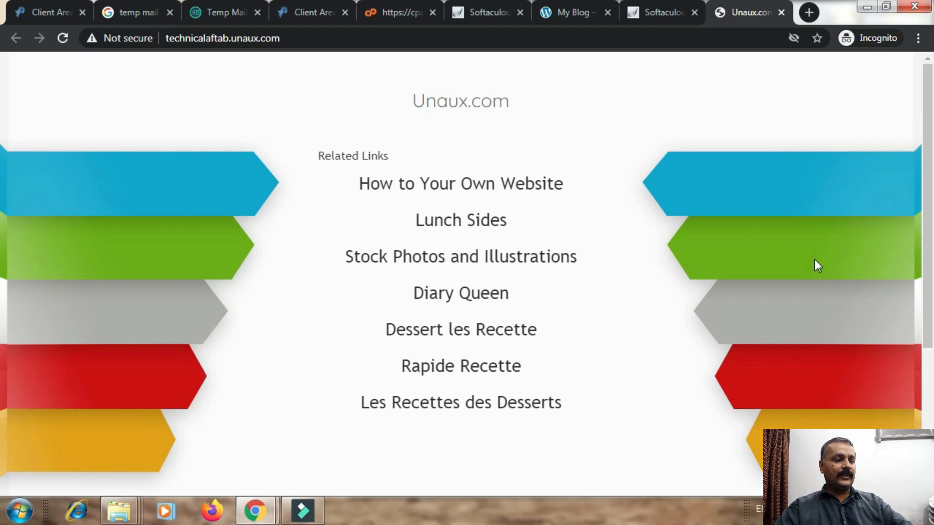
pyautogui.press('F5')
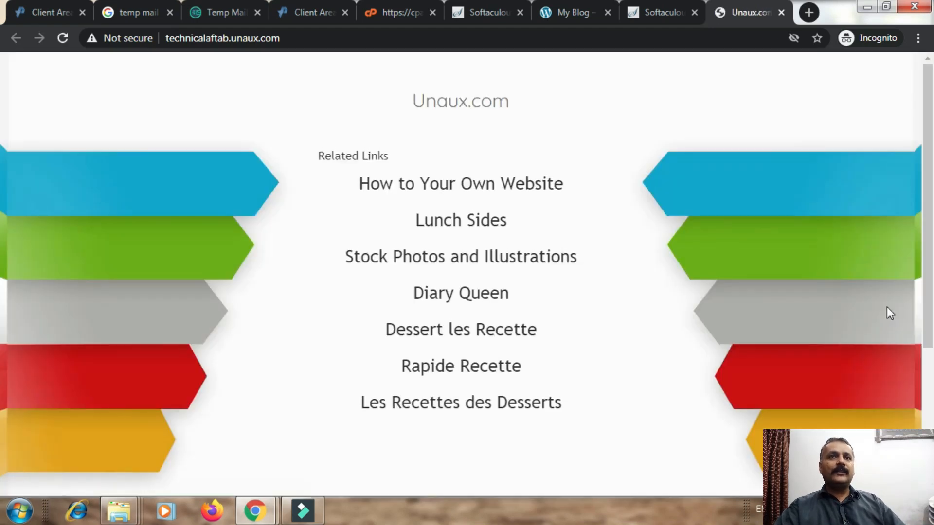
pyautogui.press('F5')
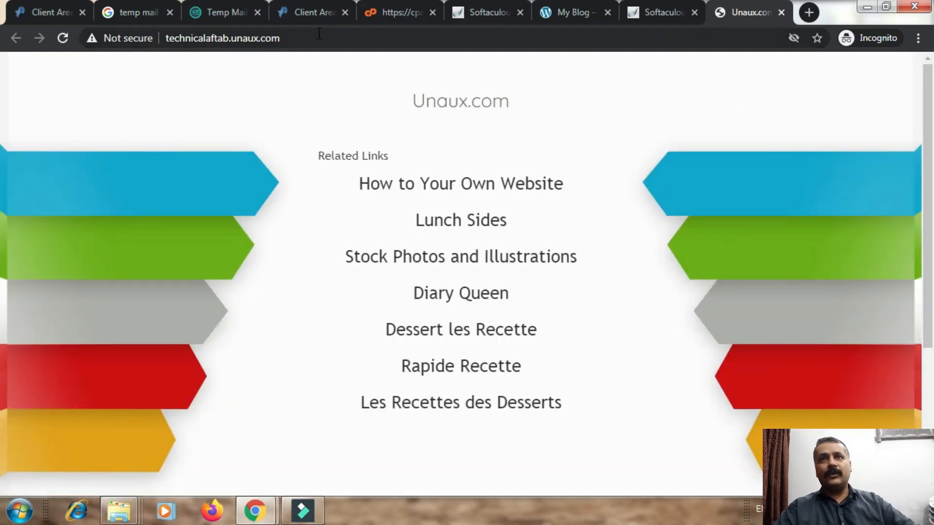
pyautogui.click(319, 34)
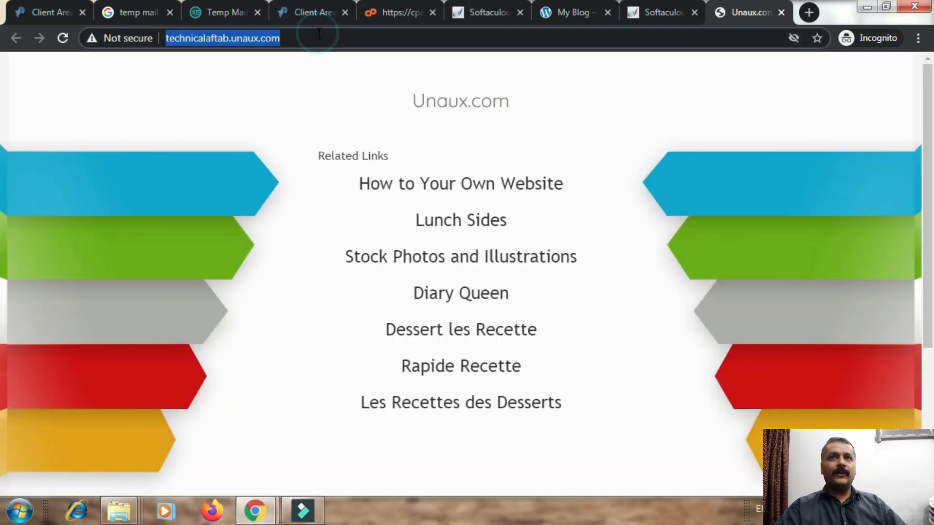
# Close the stale Unaux.com tab, copy the My Blog tab's URL, and launch Firefox.
pyautogui.click(782, 12)
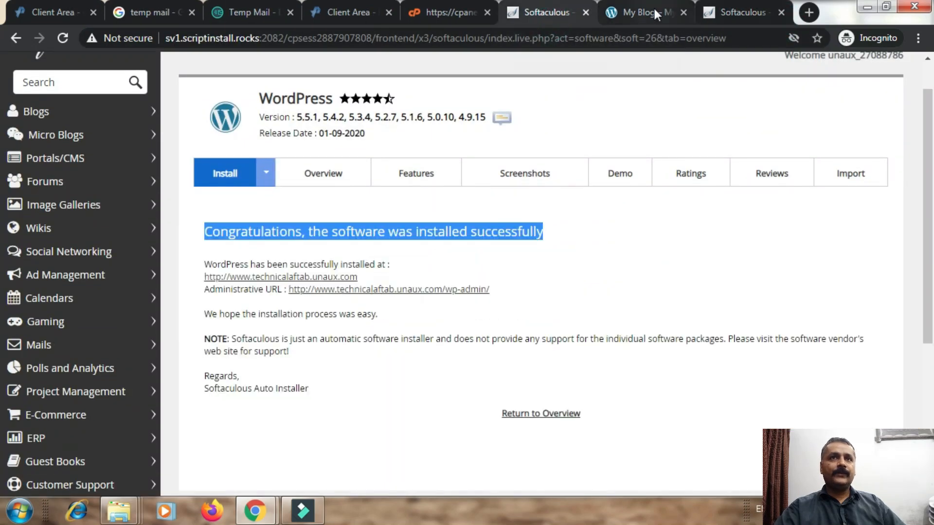
pyautogui.click(651, 11)
pyautogui.rightClick(294, 46)
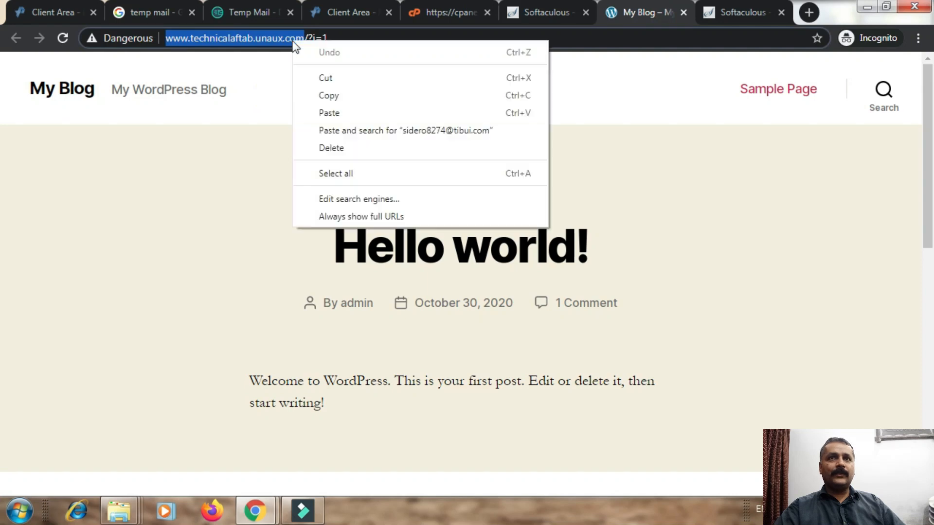
pyautogui.click(349, 93)
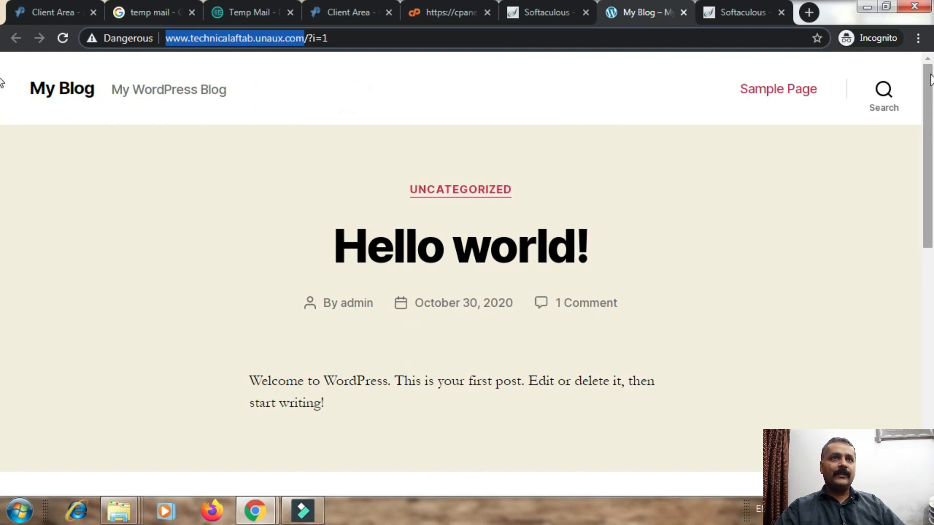
pyautogui.click(218, 506)
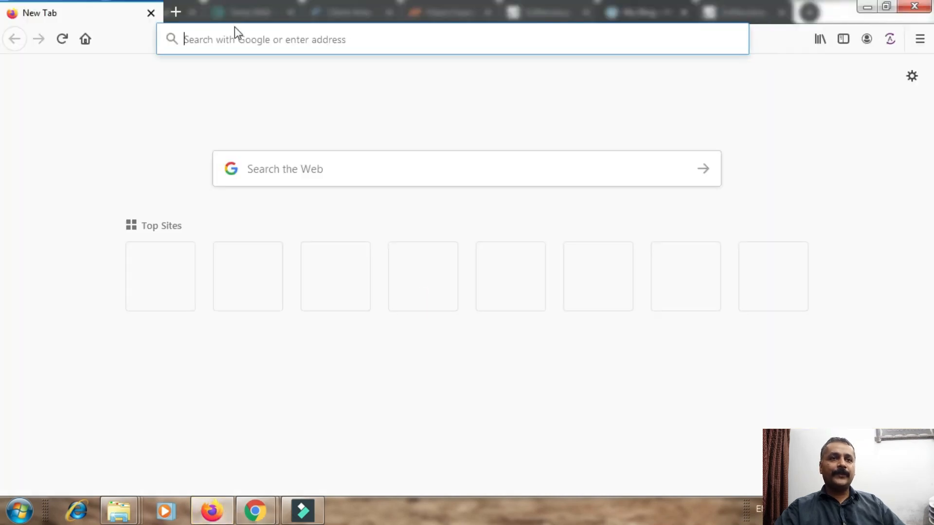
pyautogui.hotkey('ctrl', 'v')
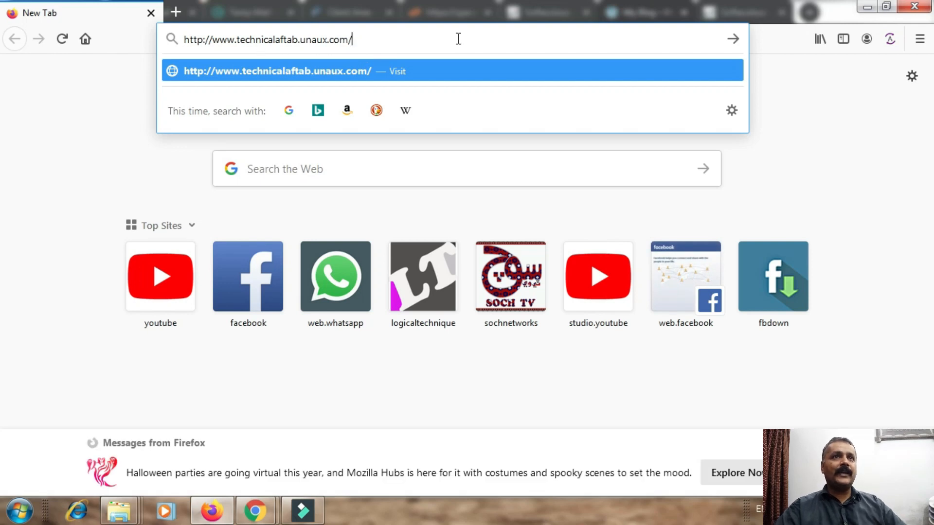
pyautogui.press('Return')
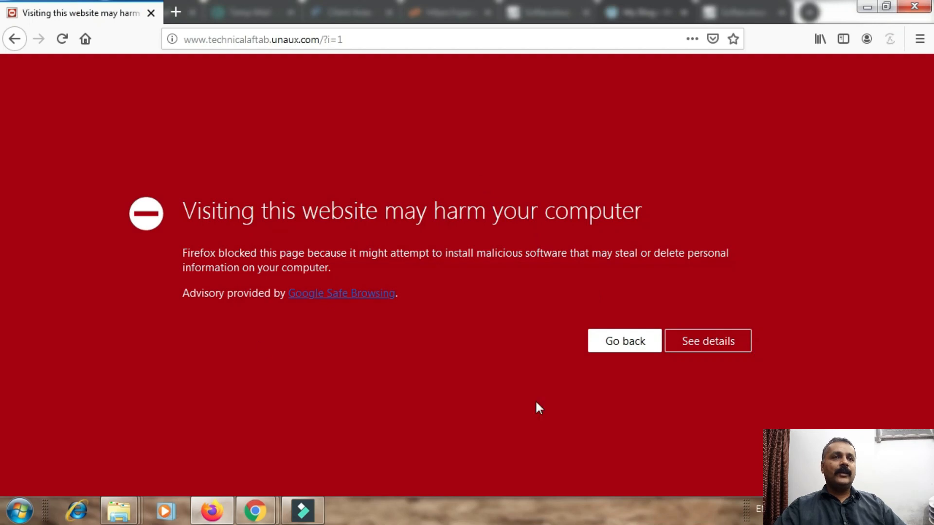
pyautogui.click(733, 341)
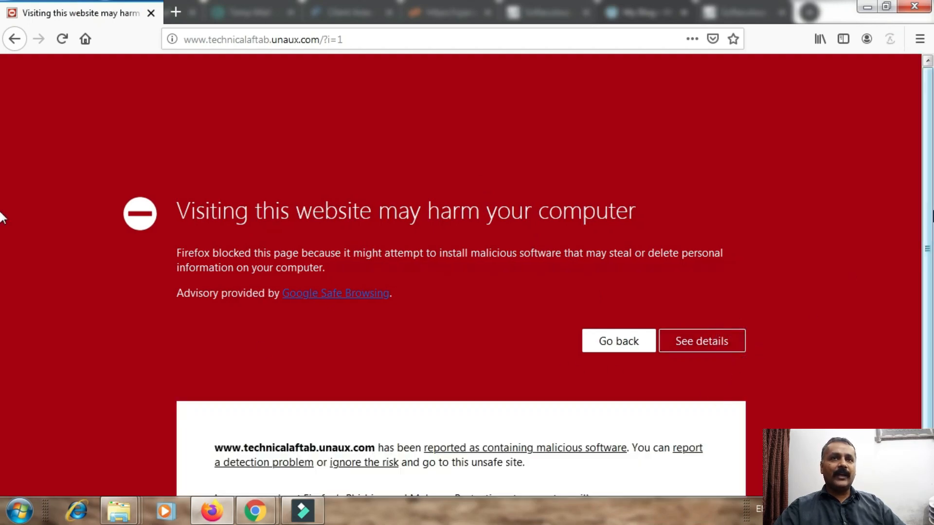
pyautogui.scroll(-1, 929, 291)
pyautogui.moveTo(930, 291); pyautogui.dragTo(928, 314)
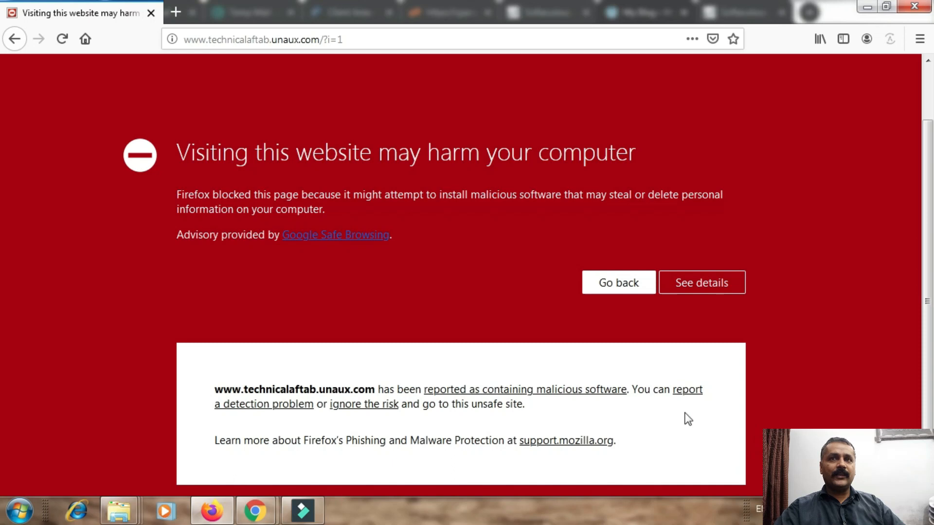
pyautogui.click(369, 409)
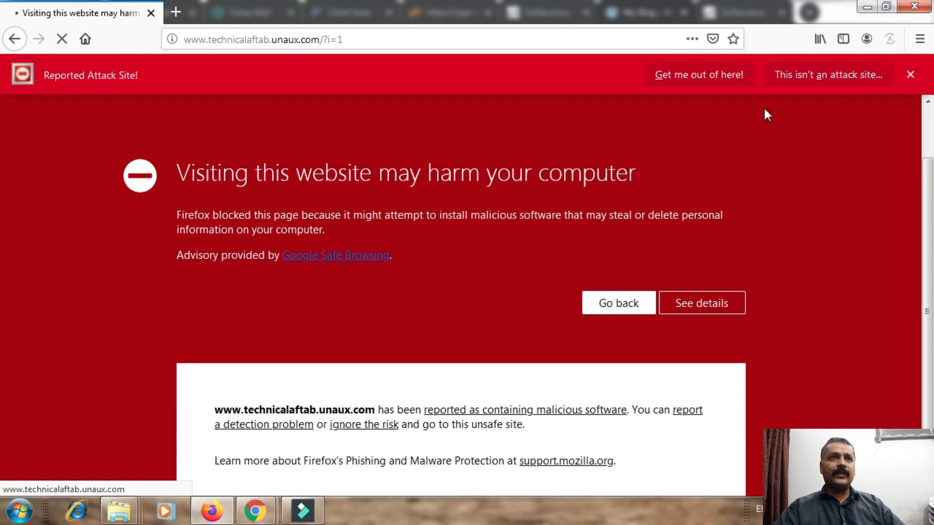
# Report the site as not an attack site and return to the My Blog tab.
pyautogui.click(804, 79)
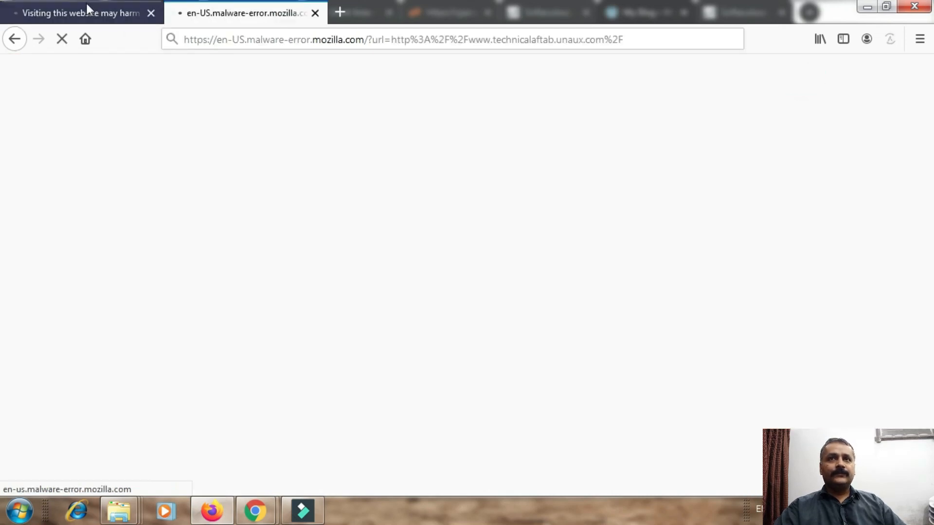
pyautogui.click(35, 19)
pyautogui.click(272, 13)
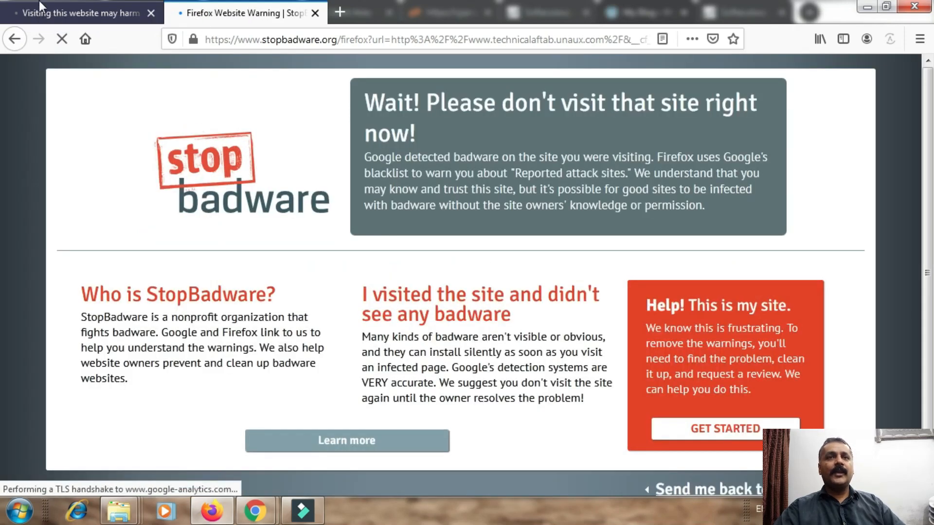
pyautogui.click(39, 1)
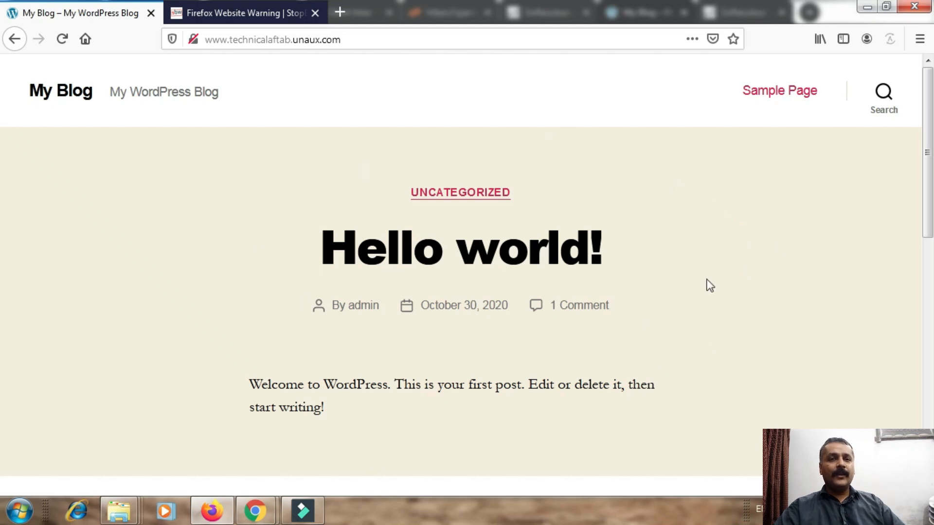
# Scroll to the Meta widget on My Blog and follow Log in to wp-login.php.
pyautogui.moveTo(924, 130); pyautogui.dragTo(933, 401)
pyautogui.moveTo(2, 403); pyautogui.dragTo(1, 365)
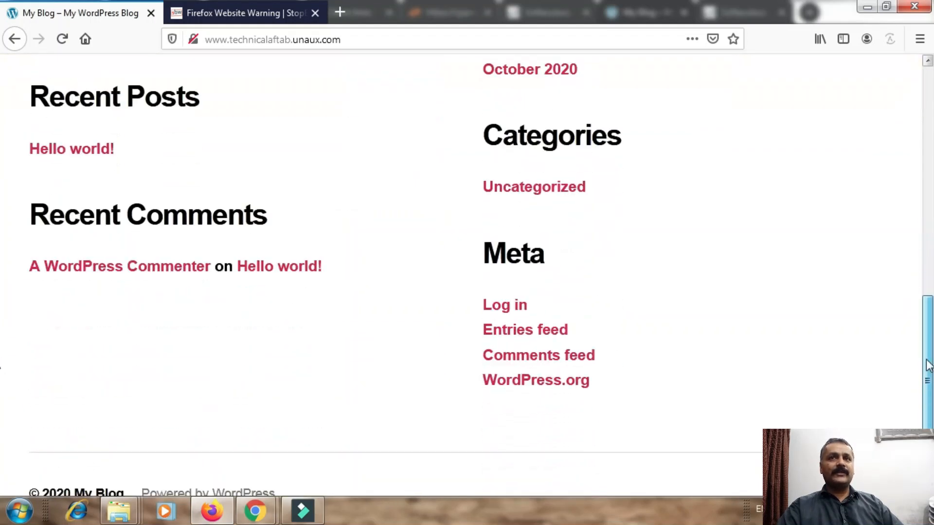
pyautogui.click(497, 311)
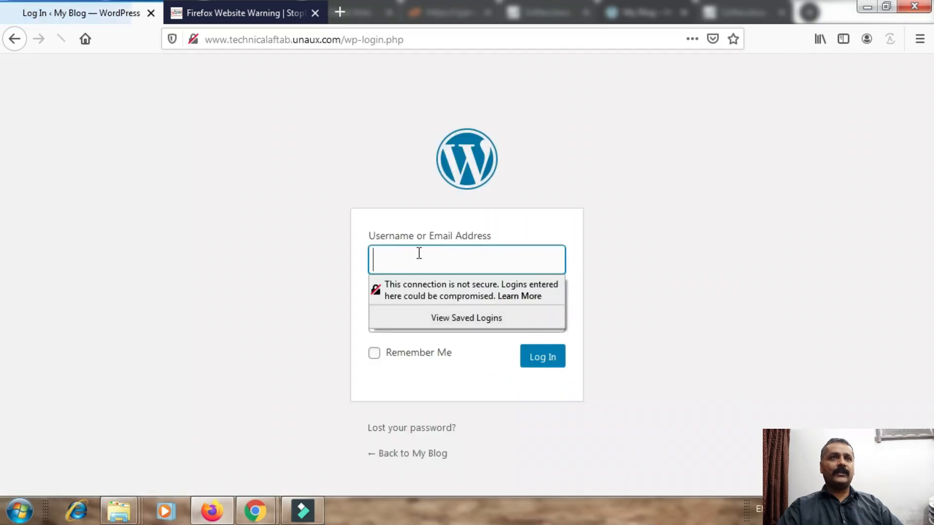
pyautogui.click(424, 252)
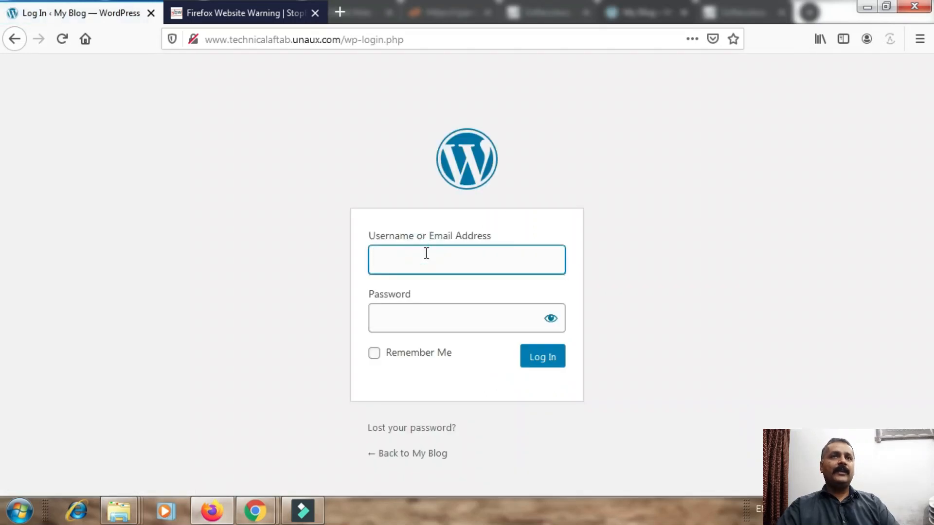
# Log in as admin with the account password and save the login in Firefox.
pyautogui.write('admin')
pyautogui.press('Tab')
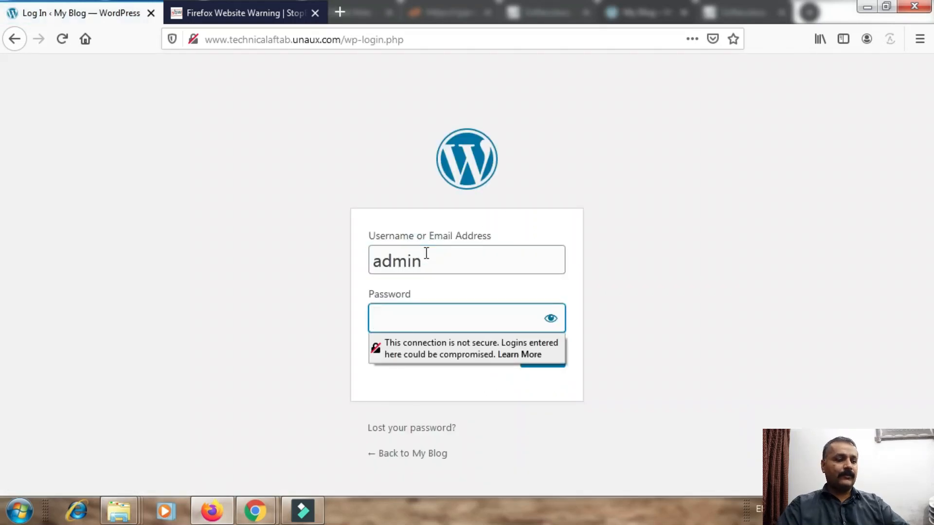
pyautogui.write('*******')
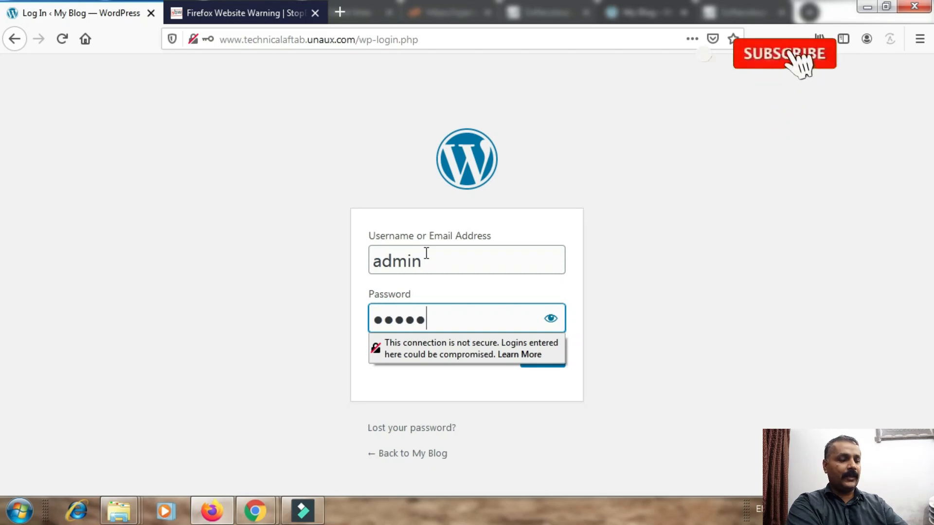
pyautogui.write('**')
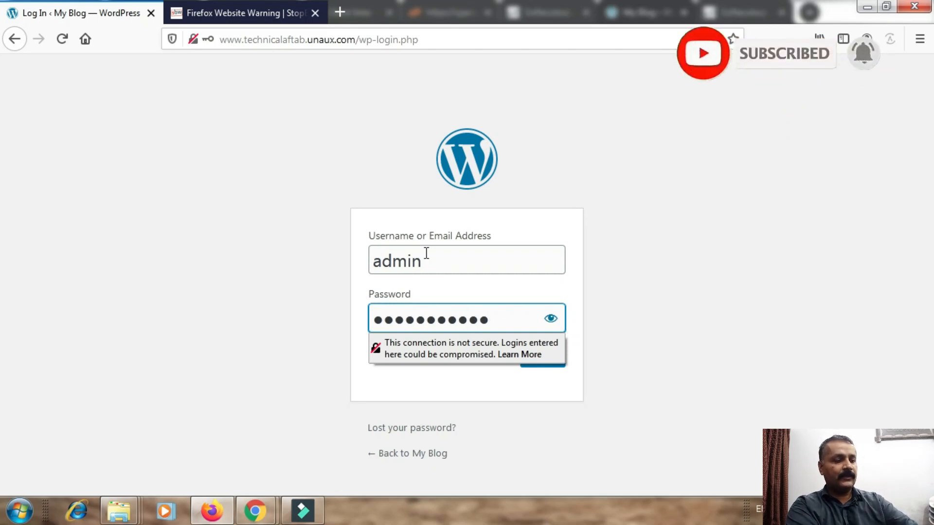
pyautogui.press('Return')
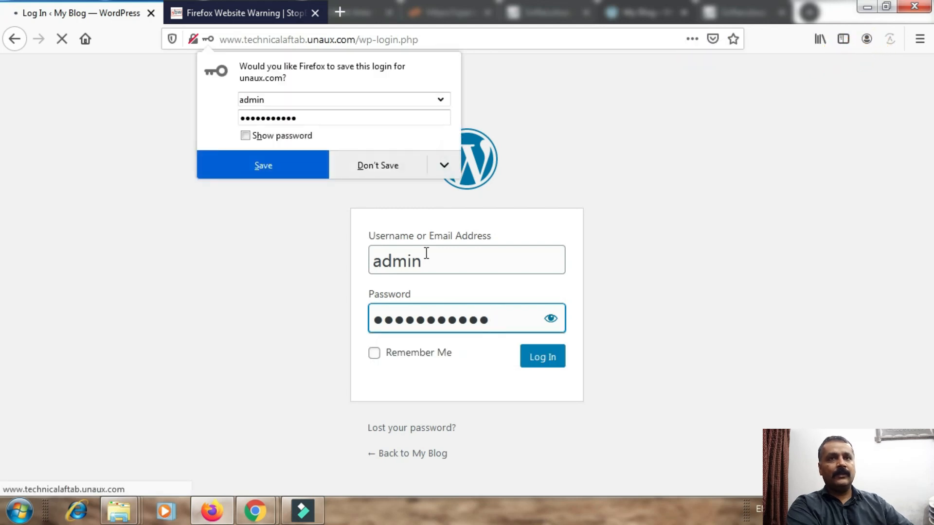
pyautogui.click(250, 163)
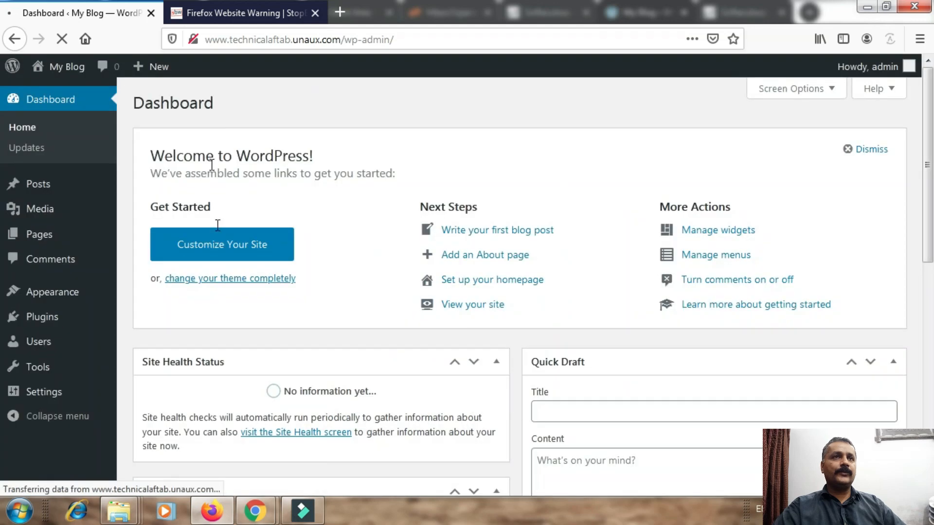
# Open the live site from the My Blog Visit Site link in a new tab.
pyautogui.moveTo(929, 122); pyautogui.dragTo(933, 279)
pyautogui.scroll(5, 475, 62)
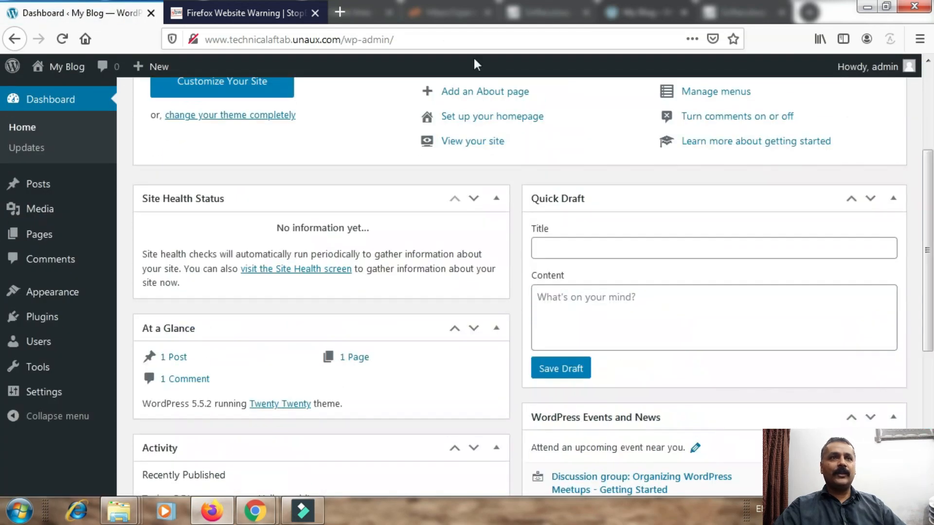
pyautogui.click(302, 8)
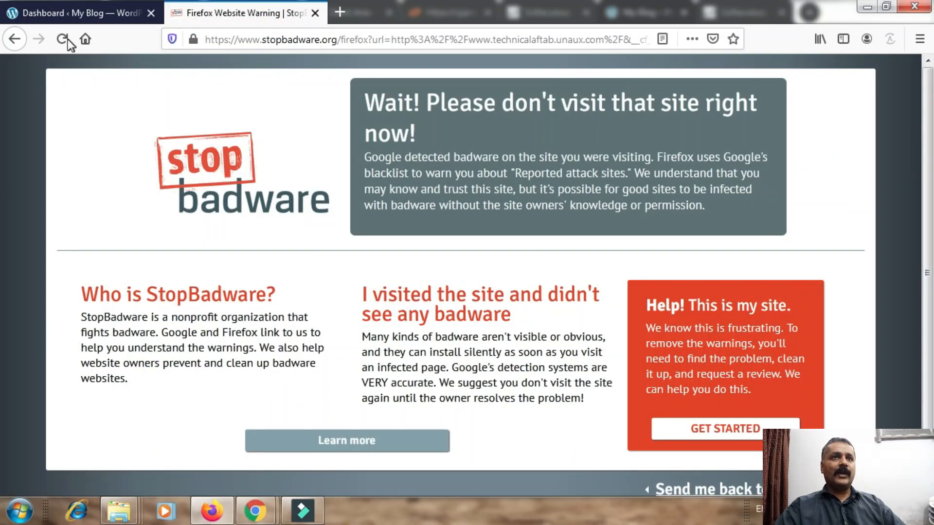
pyautogui.click(115, 14)
pyautogui.moveTo(62, 77)
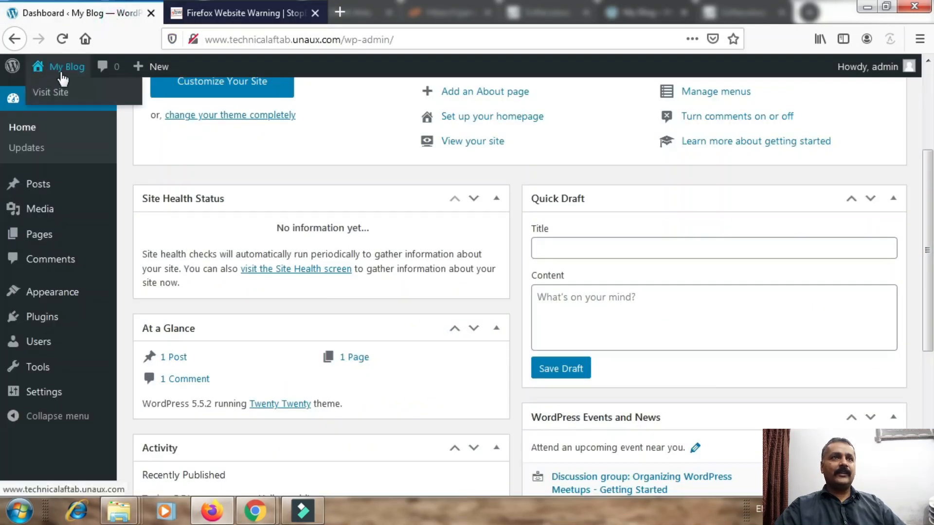
pyautogui.rightClick(62, 99)
pyautogui.click(112, 102)
# Close the badware warning tab and open Appearance > Customize from the Dashboard.
pyautogui.click(418, 13)
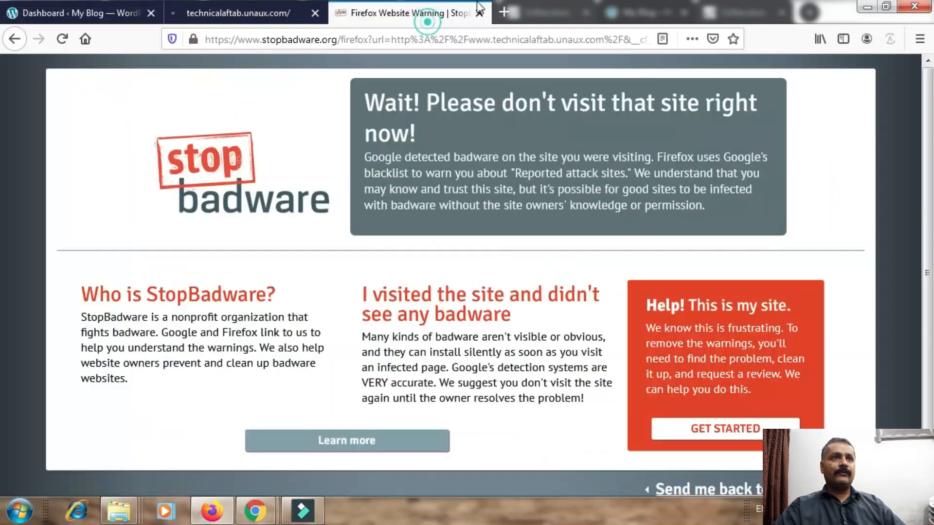
pyautogui.click(480, 13)
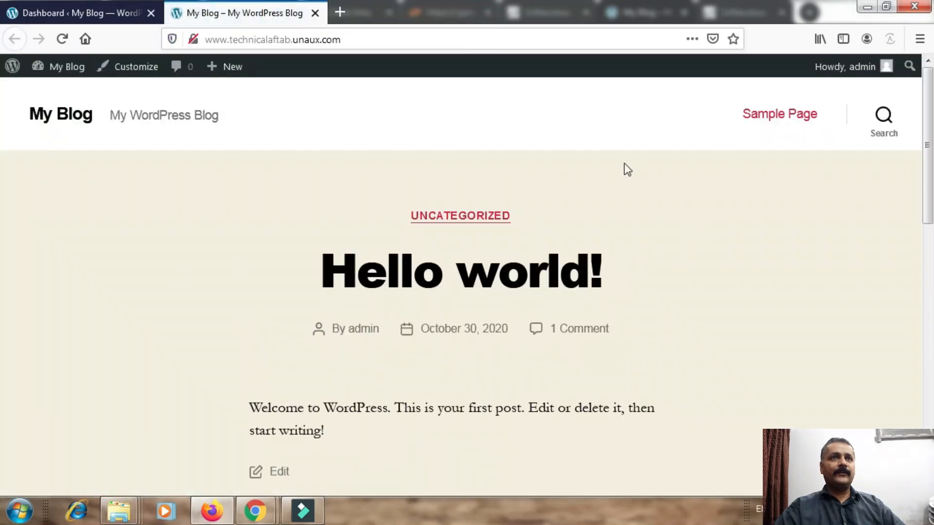
pyautogui.click(107, 14)
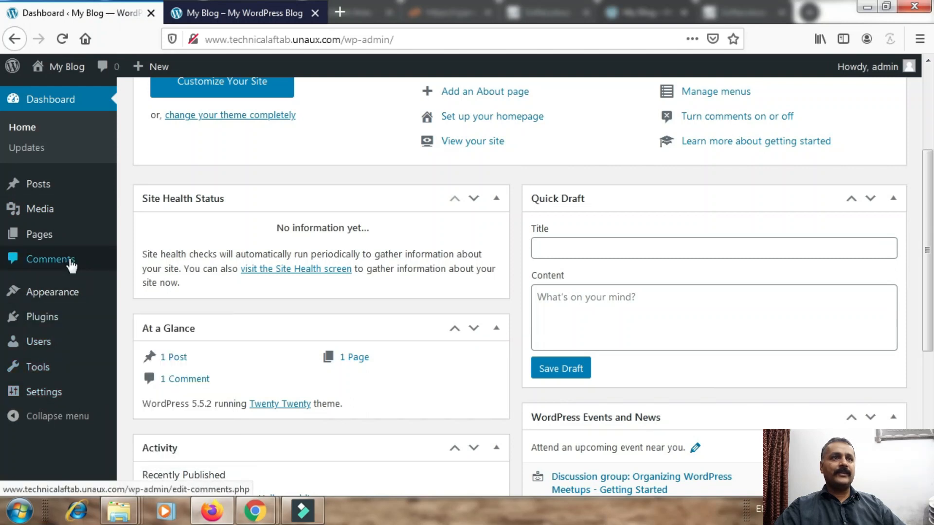
pyautogui.moveTo(68, 299)
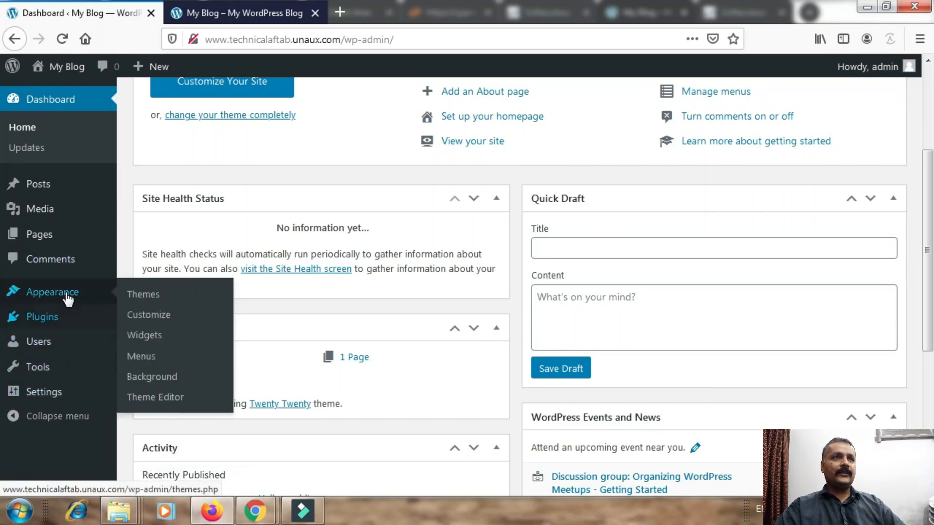
pyautogui.click(166, 317)
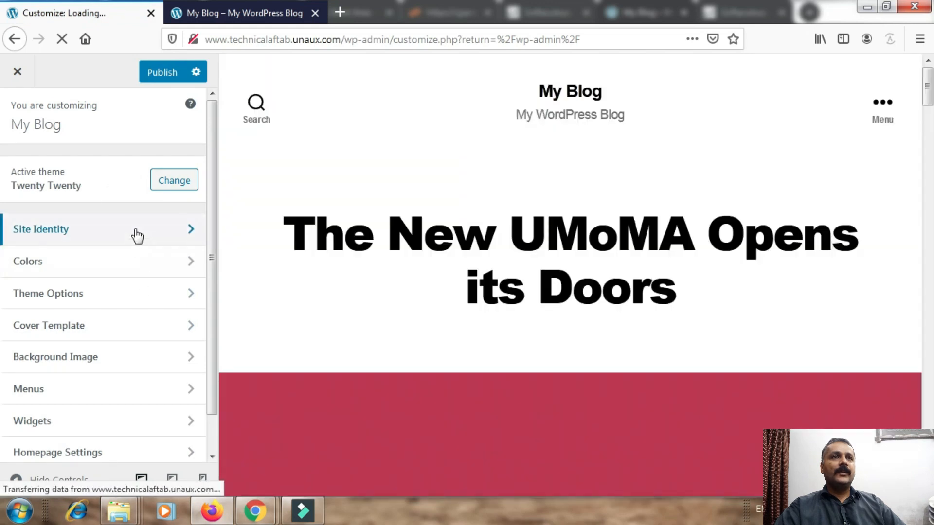
# In Site Identity, set title 'Technical Aftab' and tagline 'Technical Suport Program', then publish.
pyautogui.click(135, 232)
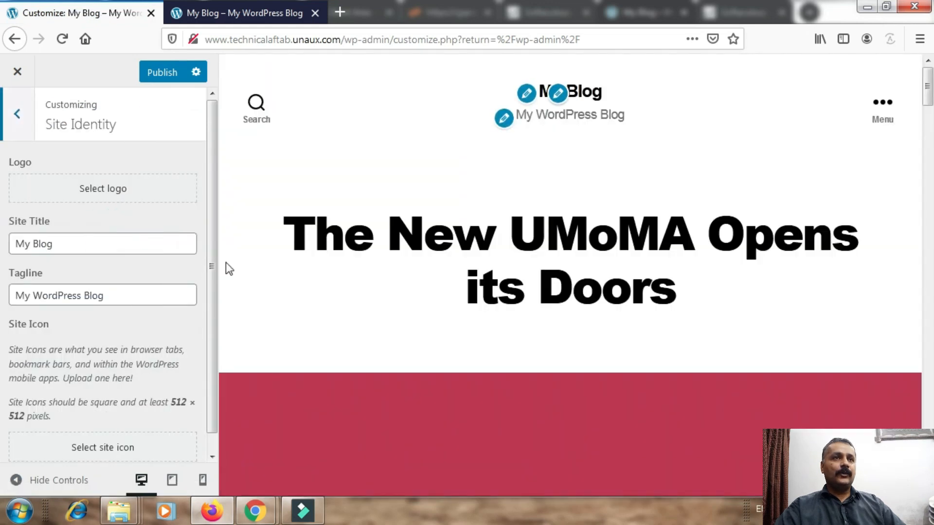
pyautogui.moveTo(100, 250); pyautogui.dragTo(7, 252)
pyautogui.write('Technical Aftab')
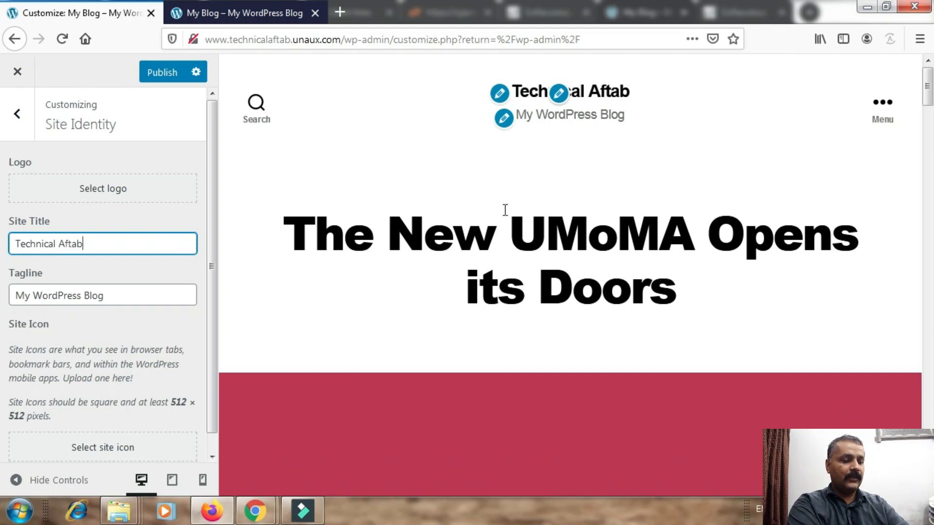
pyautogui.moveTo(141, 295); pyautogui.dragTo(7, 313)
pyautogui.write('echnical Sup')
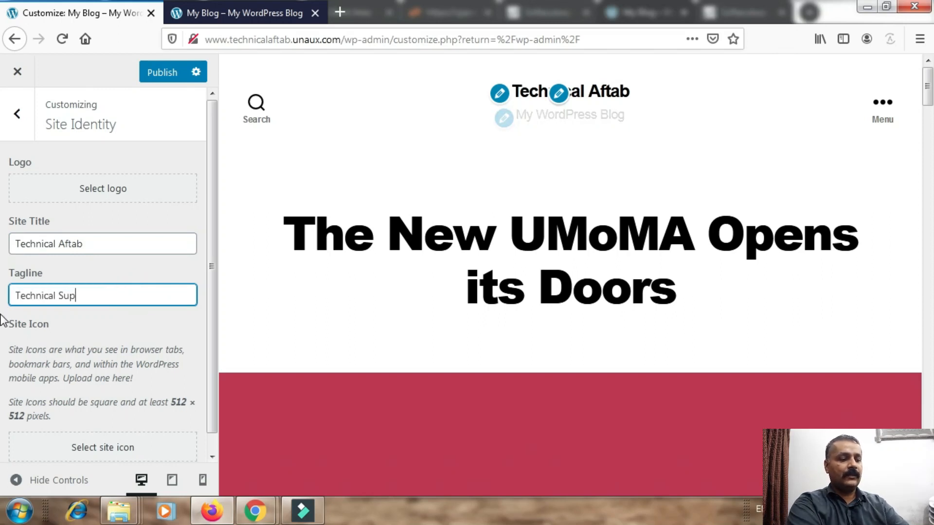
pyautogui.write('ort Program')
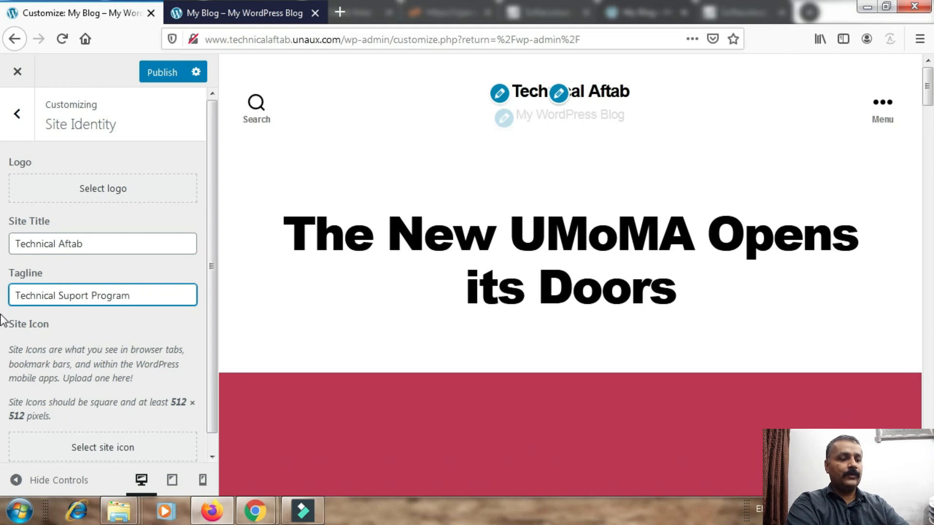
pyautogui.click(155, 77)
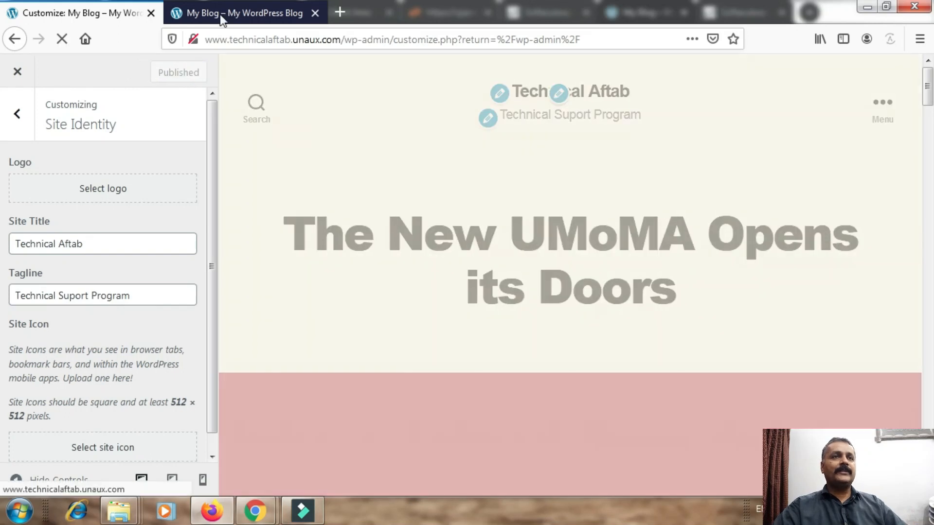
pyautogui.click(219, 14)
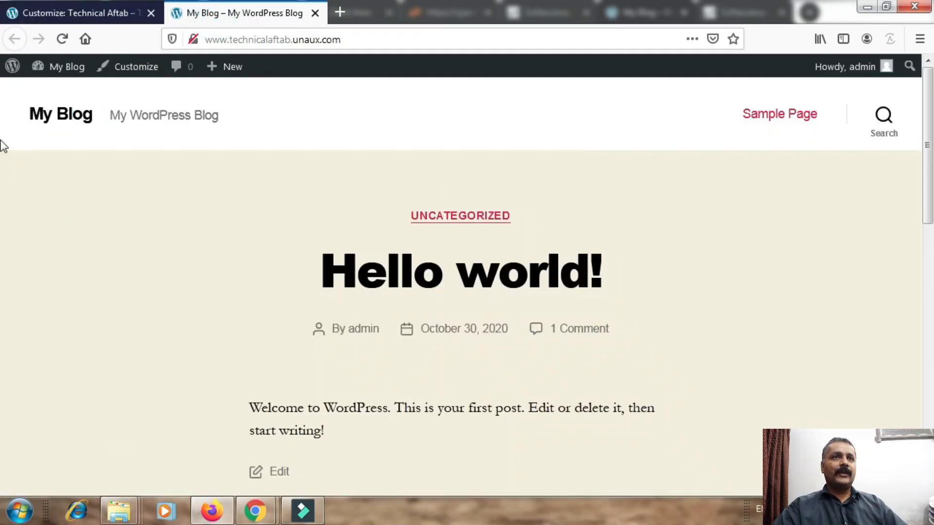
# Reload the live site to confirm the new Technical Aftab header.
pyautogui.press('F5')
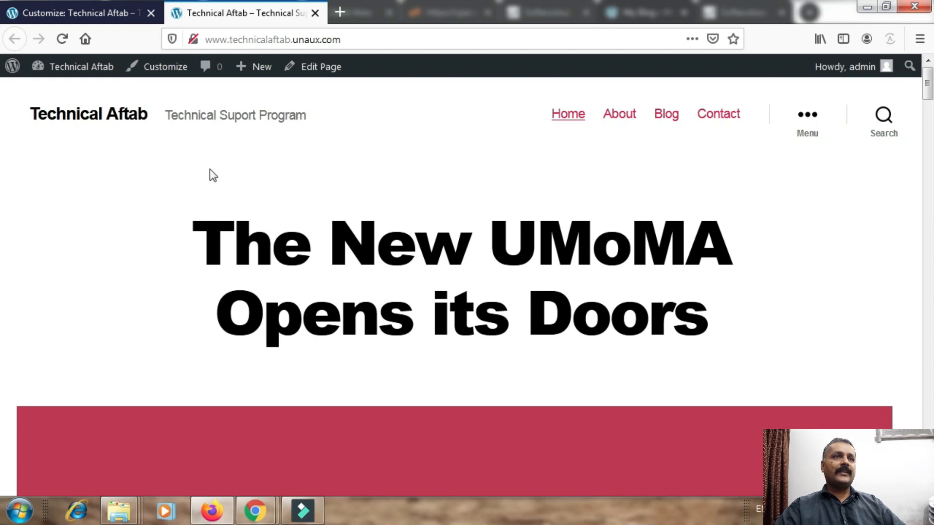
pyautogui.click(283, 40)
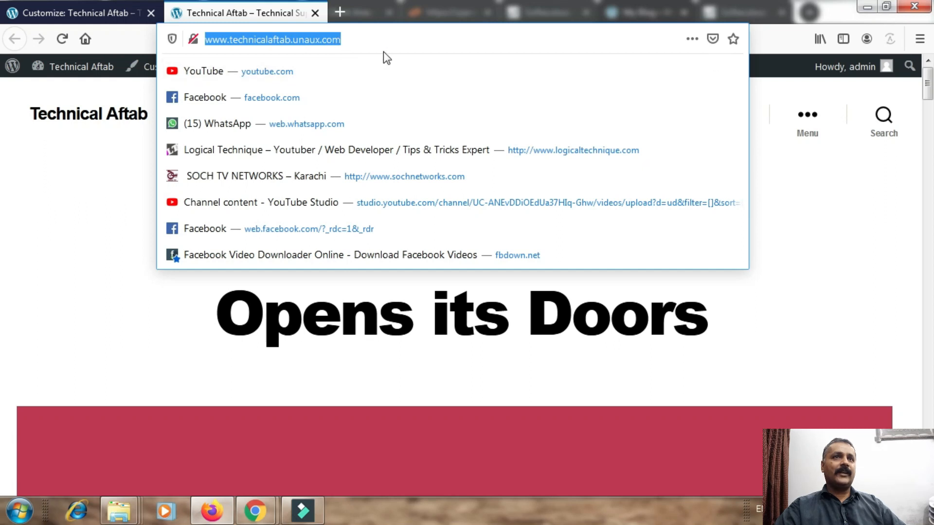
pyautogui.press('Escape')
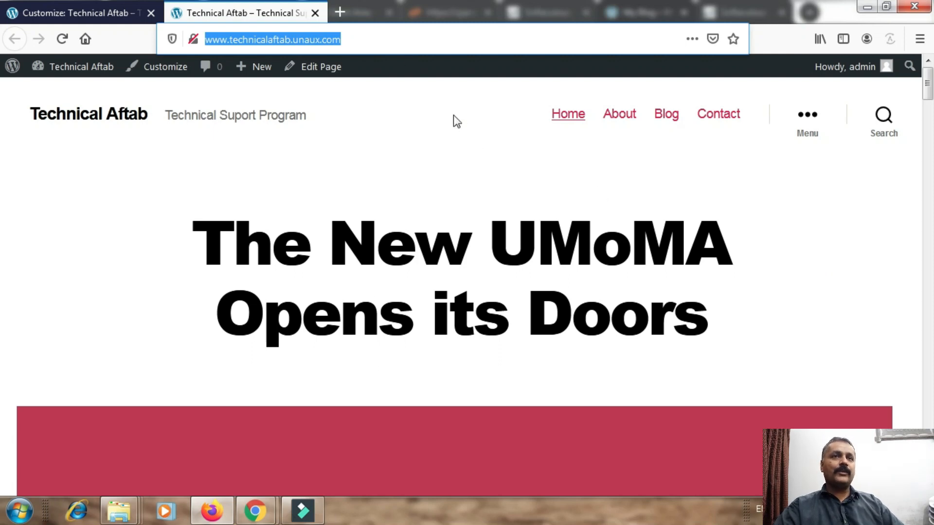
# Scroll the site page, then return to the Chrome window showing the old blog.
pyautogui.click(927, 119)
pyautogui.moveTo(926, 131); pyautogui.dragTo(932, 1)
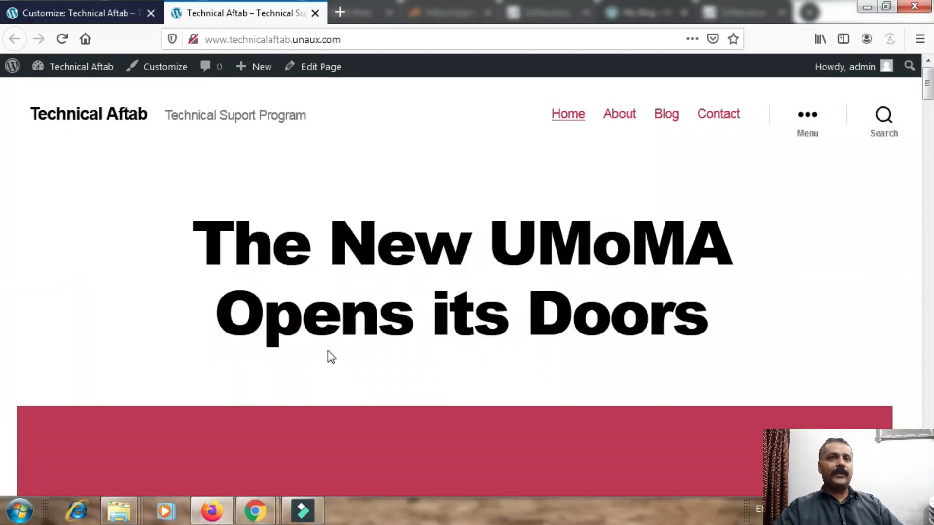
pyautogui.moveTo(254, 519)
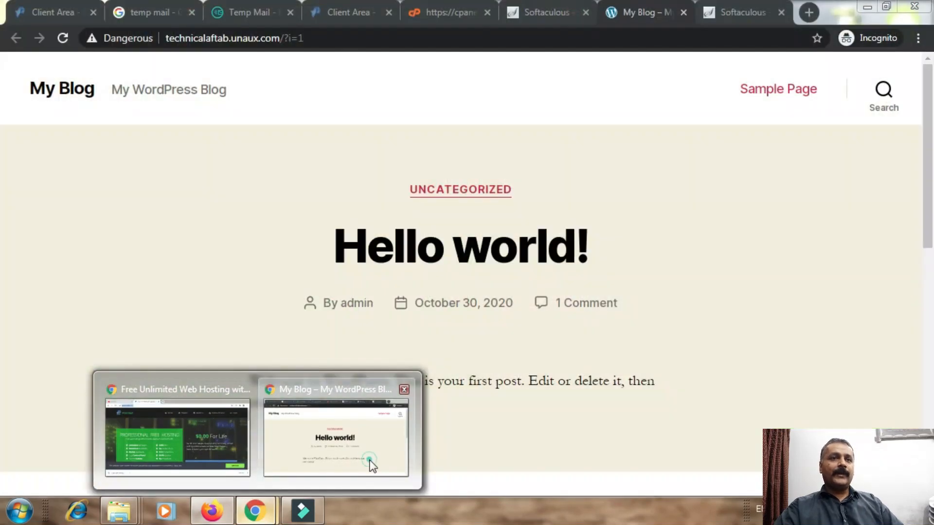
pyautogui.click(371, 463)
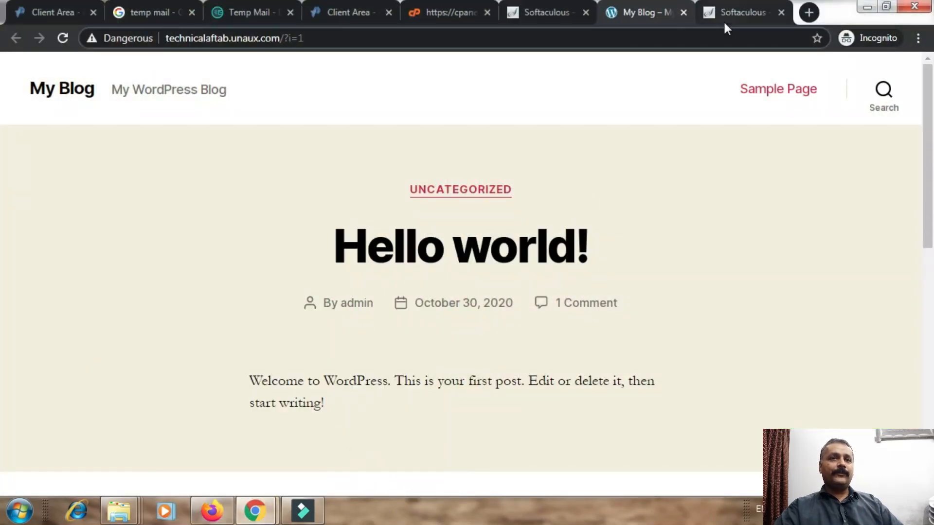